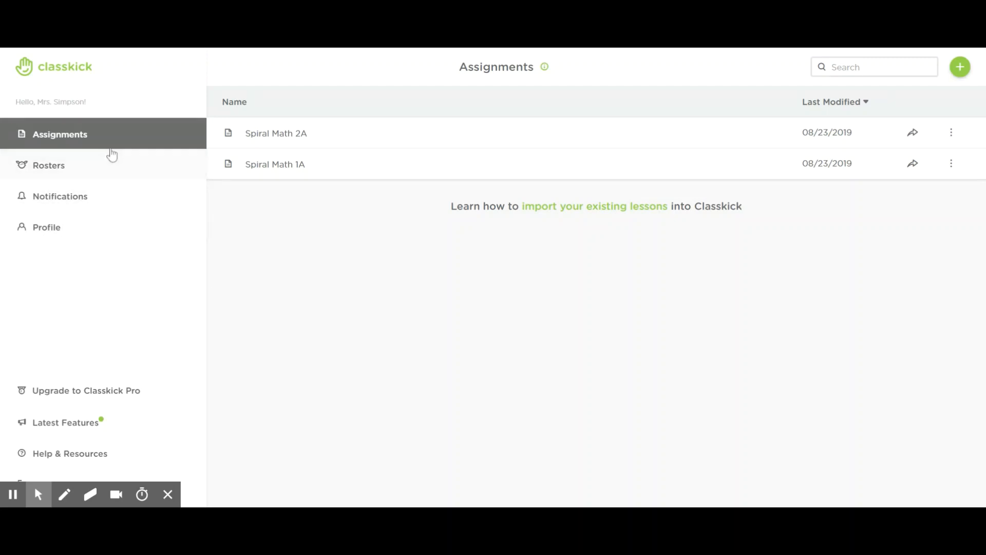
Look through the Rosters, Notifications and Profile sections, ending on the assignments list.
{"action": "left_click", "coordinate": [97, 174]}
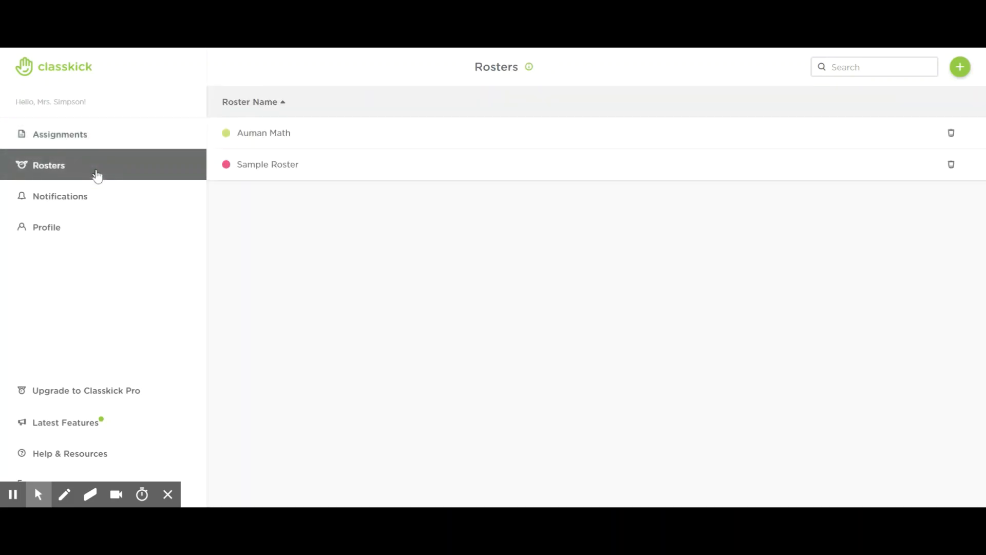
{"action": "left_click", "coordinate": [93, 208]}
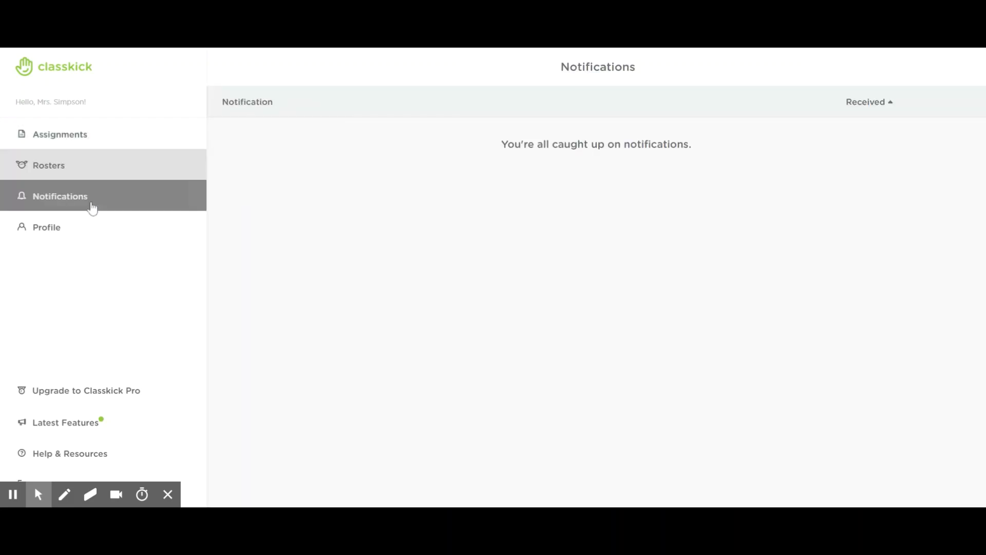
{"action": "left_click", "coordinate": [81, 232]}
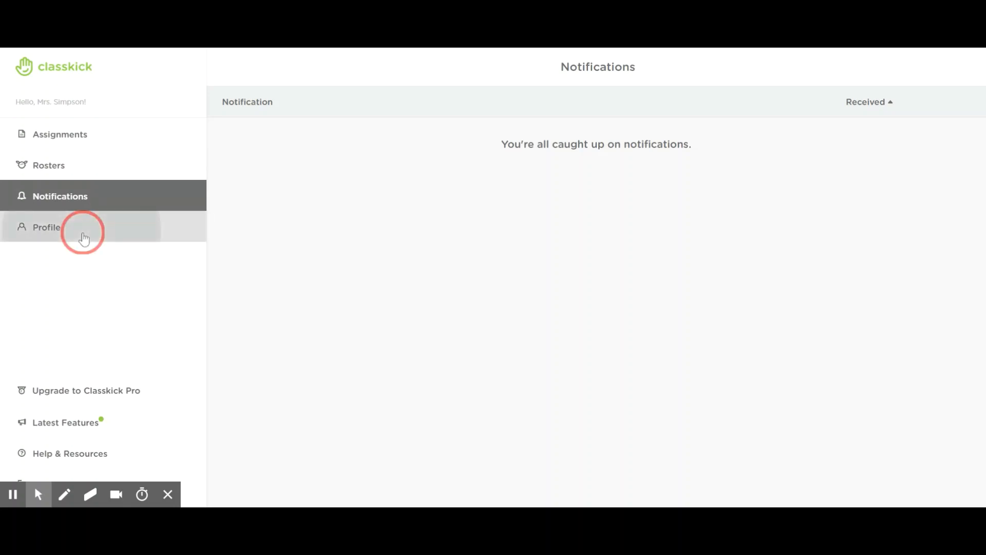
{"action": "left_click", "coordinate": [98, 136]}
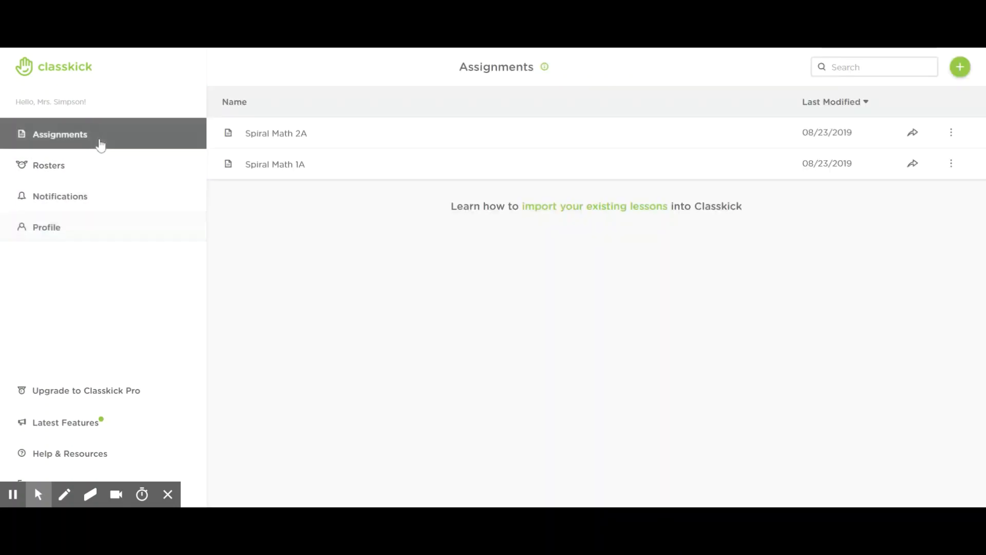
{"action": "left_click", "coordinate": [88, 172]}
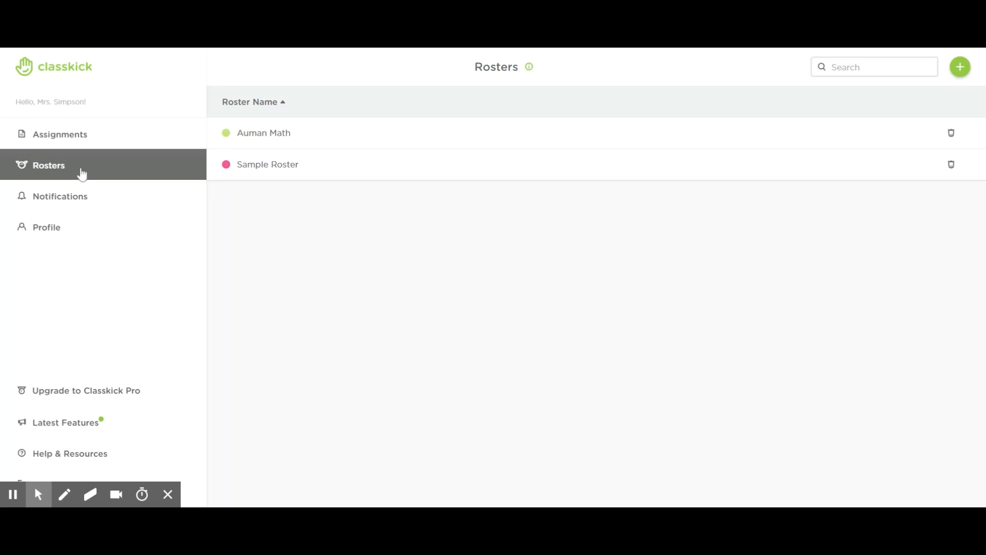
{"action": "left_click", "coordinate": [77, 141]}
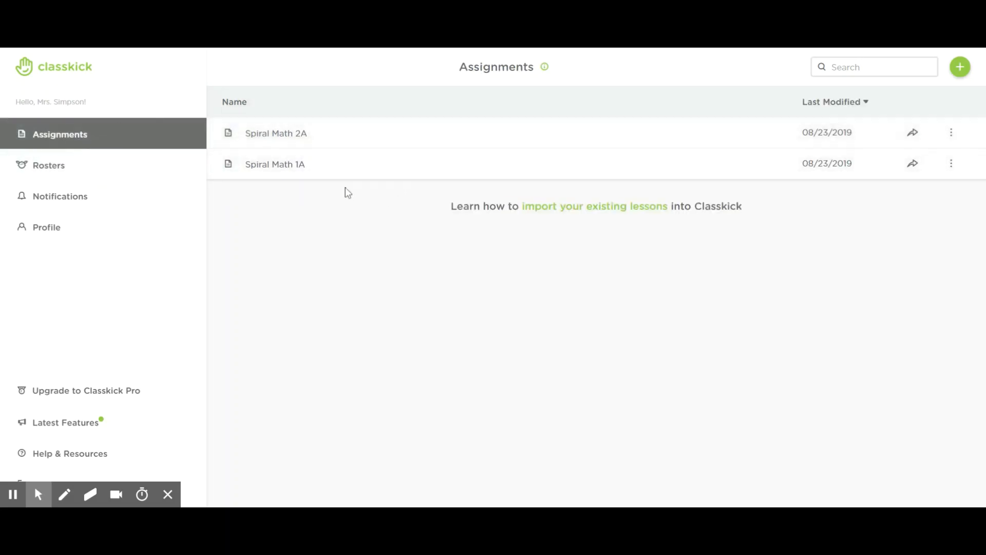
Open the Spiral Math 1A assignment for editing and set slide 1's potential grade to 3 points.
{"action": "left_click", "coordinate": [277, 165]}
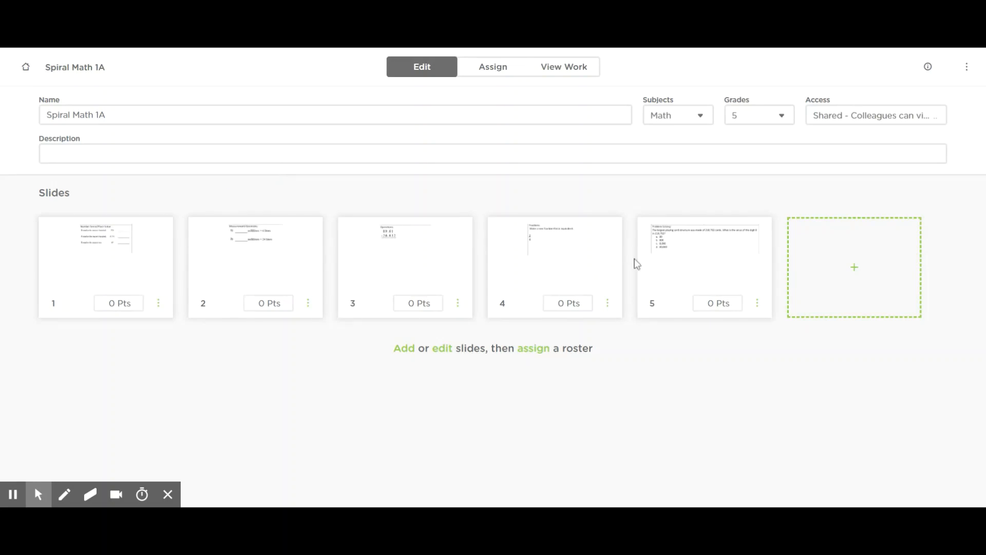
{"action": "left_click", "coordinate": [115, 303]}
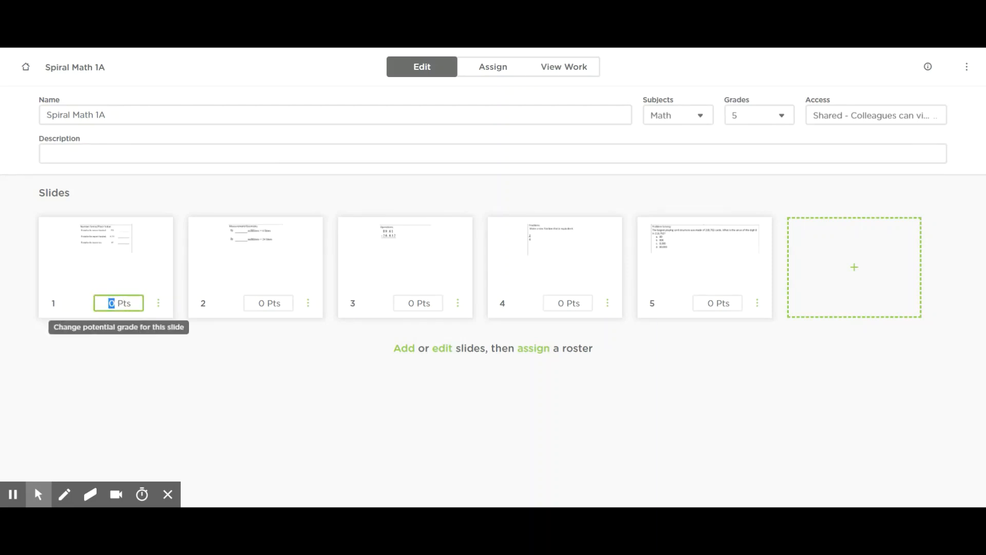
{"action": "type", "text": "1"}
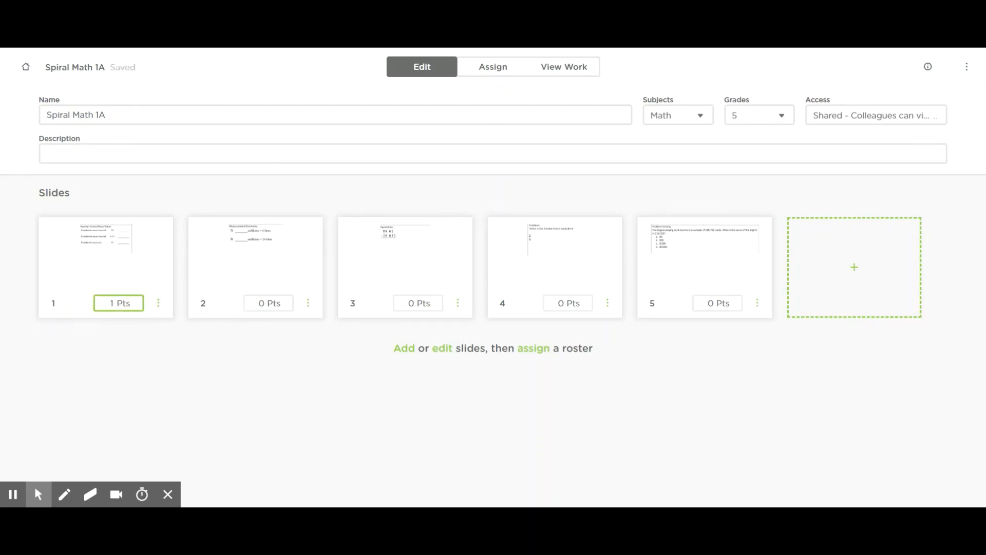
{"action": "key", "text": "BackSpace"}
{"action": "type", "text": "3"}
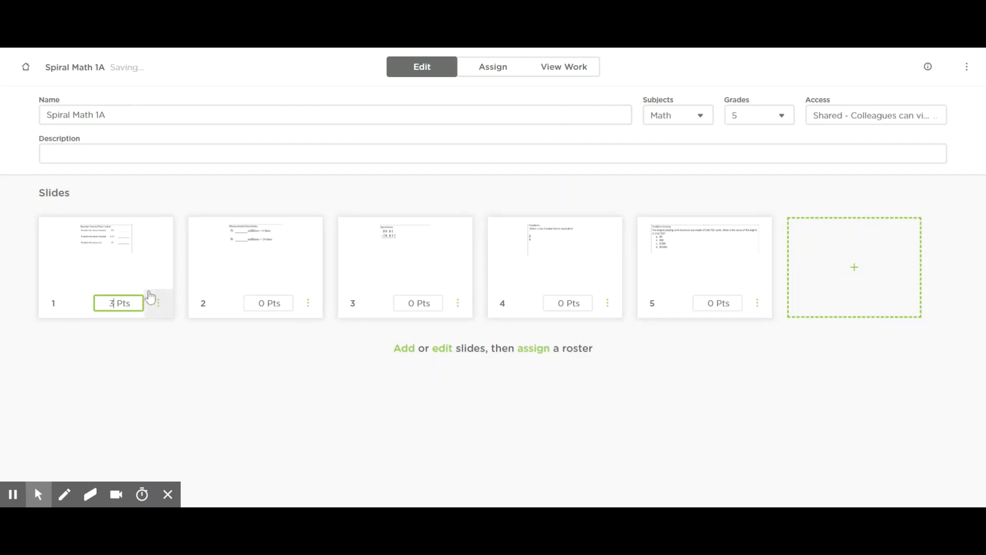
Set the potential grade to 2 points for slide 2 and 1 point each for slides 3, 4 and 5.
{"action": "left_click", "coordinate": [259, 304]}
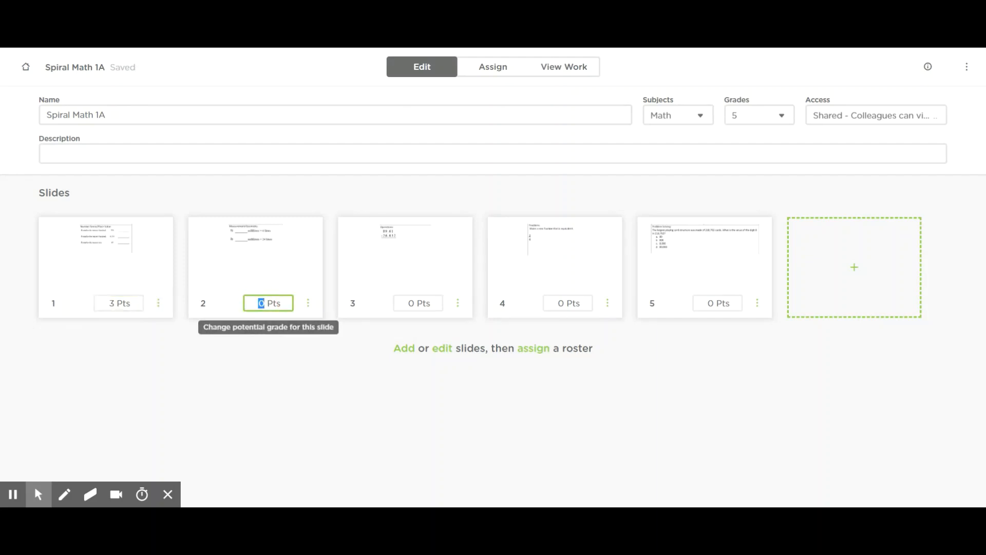
{"action": "type", "text": "2"}
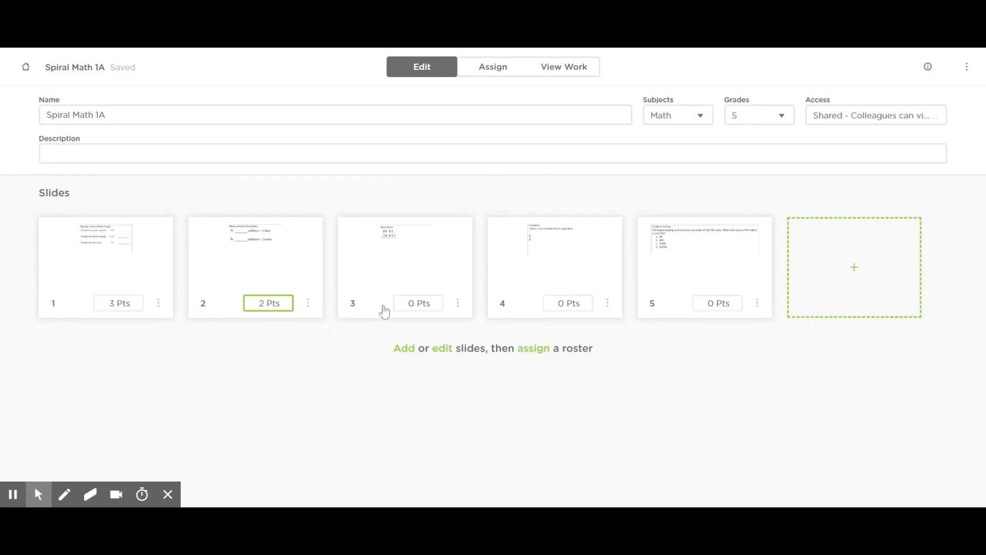
{"action": "left_click", "coordinate": [410, 304]}
{"action": "type", "text": "1"}
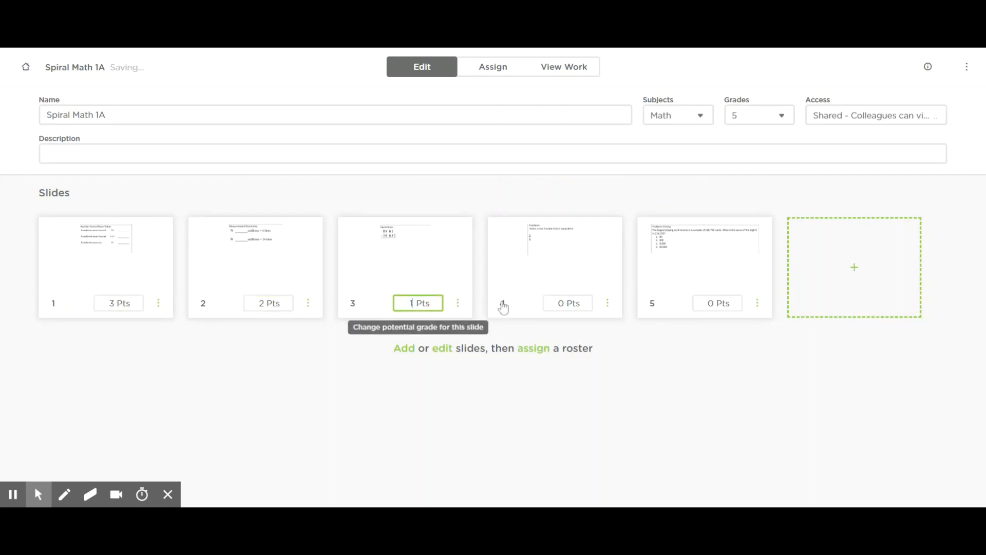
{"action": "left_click", "coordinate": [566, 307]}
{"action": "type", "text": "1"}
{"action": "left_click", "coordinate": [711, 303]}
{"action": "type", "text": "1"}
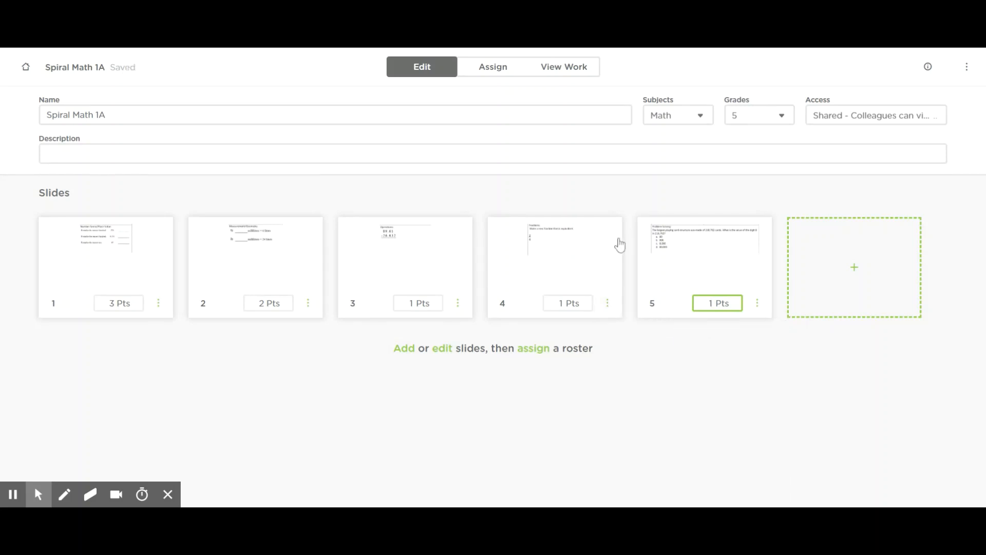
Check the actions available for slide 5 and the assignment's subject and access options.
{"action": "left_click", "coordinate": [759, 306]}
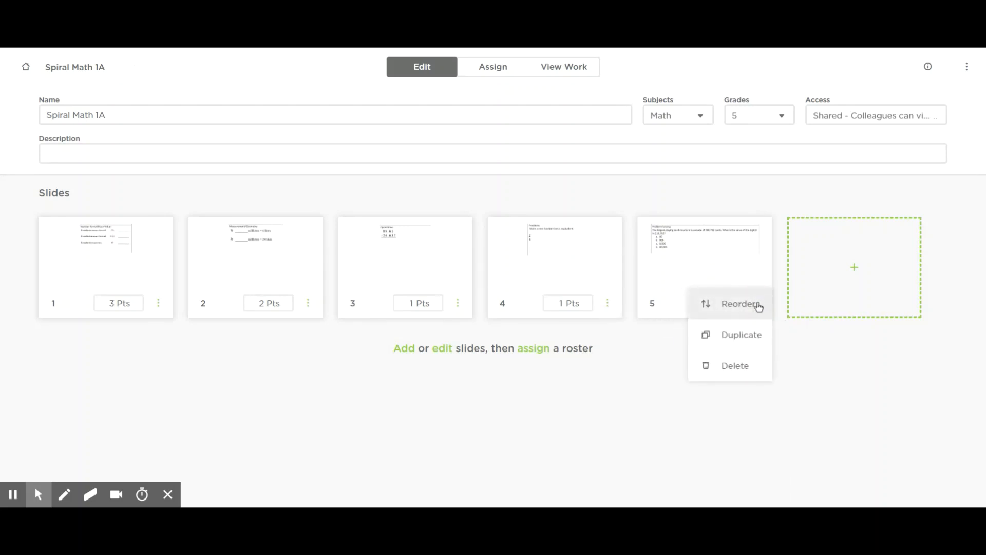
{"action": "left_click", "coordinate": [800, 403]}
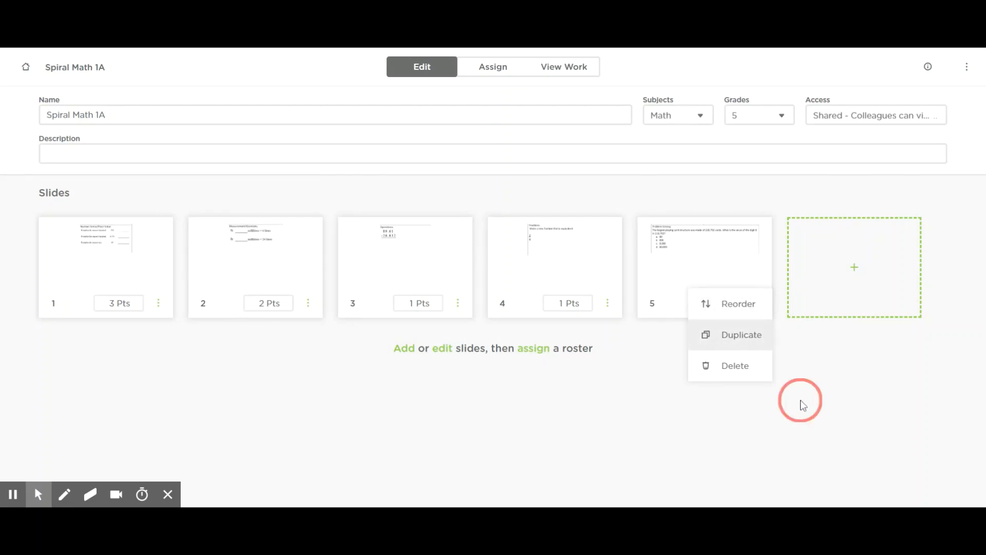
{"action": "left_click", "coordinate": [700, 123]}
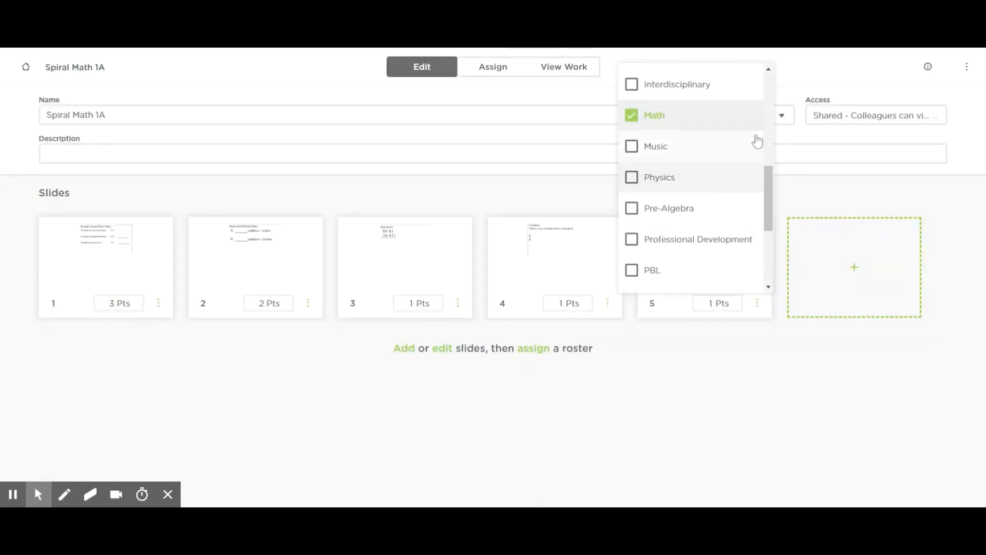
{"action": "left_click", "coordinate": [806, 136]}
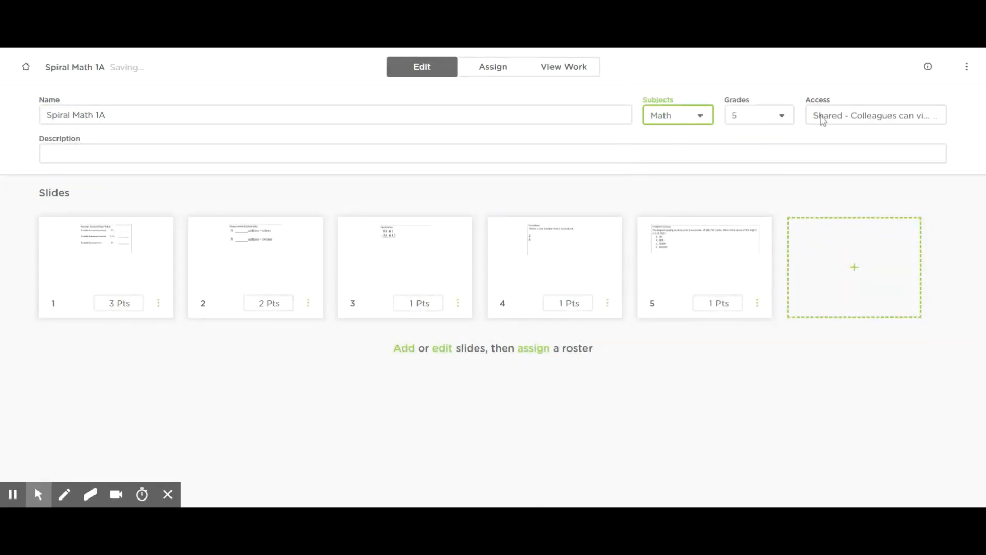
{"action": "left_click", "coordinate": [858, 114]}
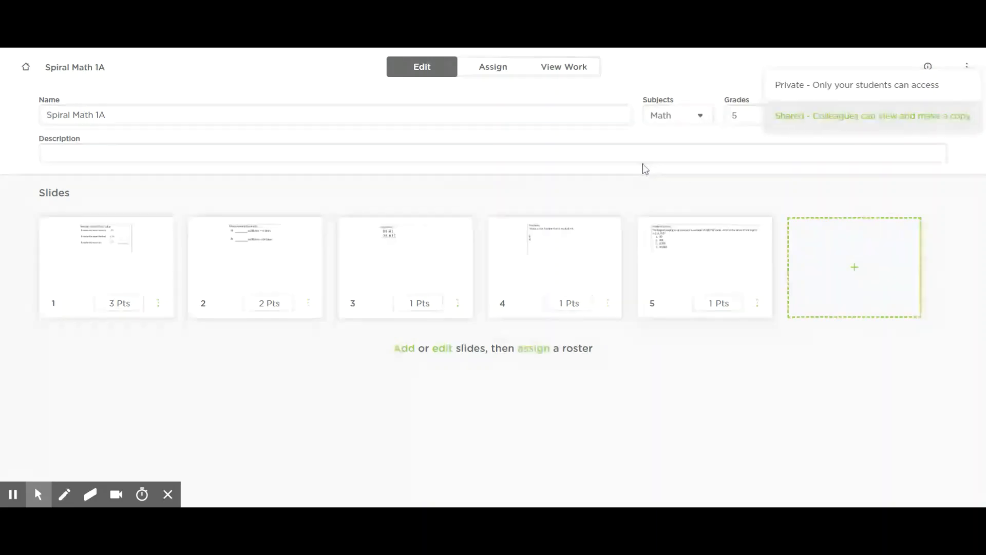
{"action": "left_click", "coordinate": [605, 164]}
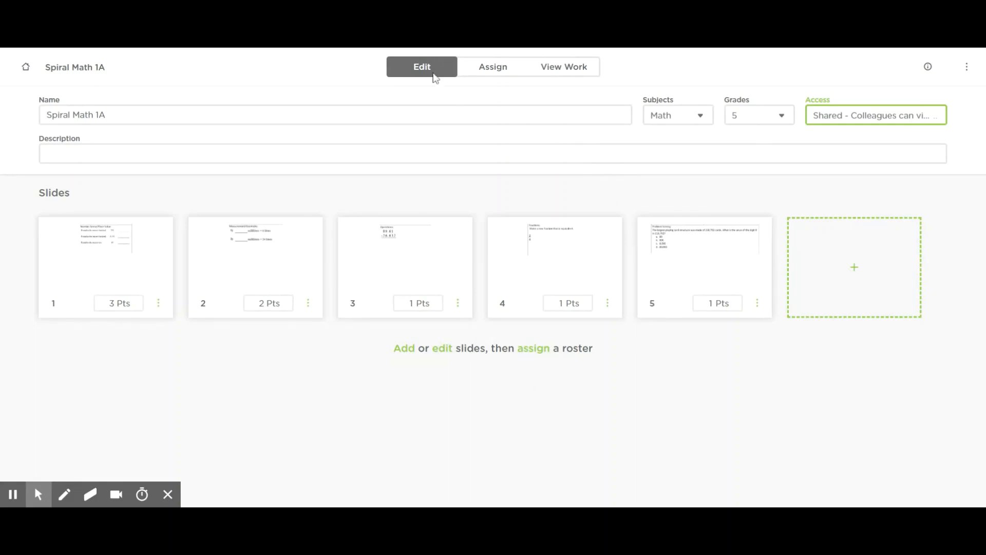
Open the roster settings of Spiral Math 1A and read the explanations of the Grades and Helpers options.
{"action": "left_click", "coordinate": [494, 75]}
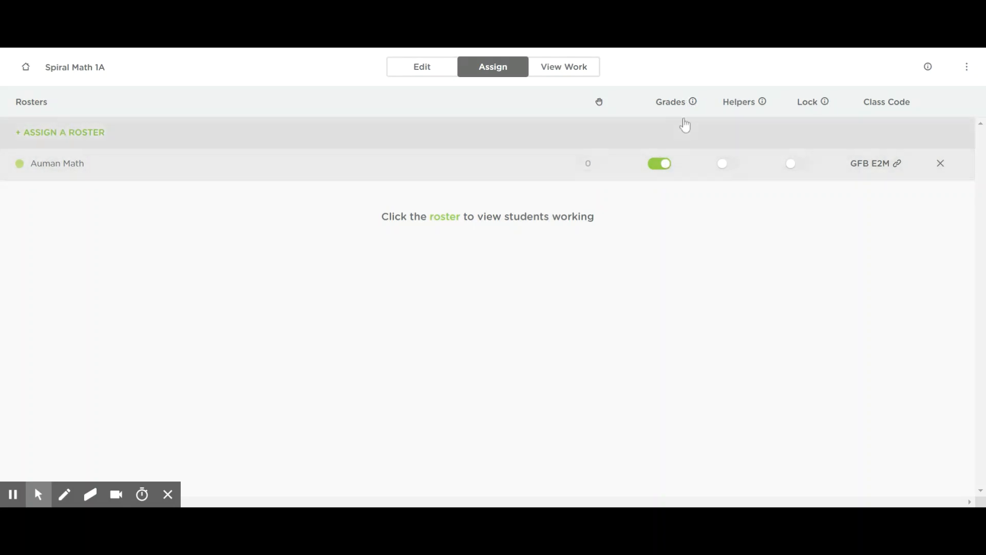
{"action": "left_click", "coordinate": [693, 102]}
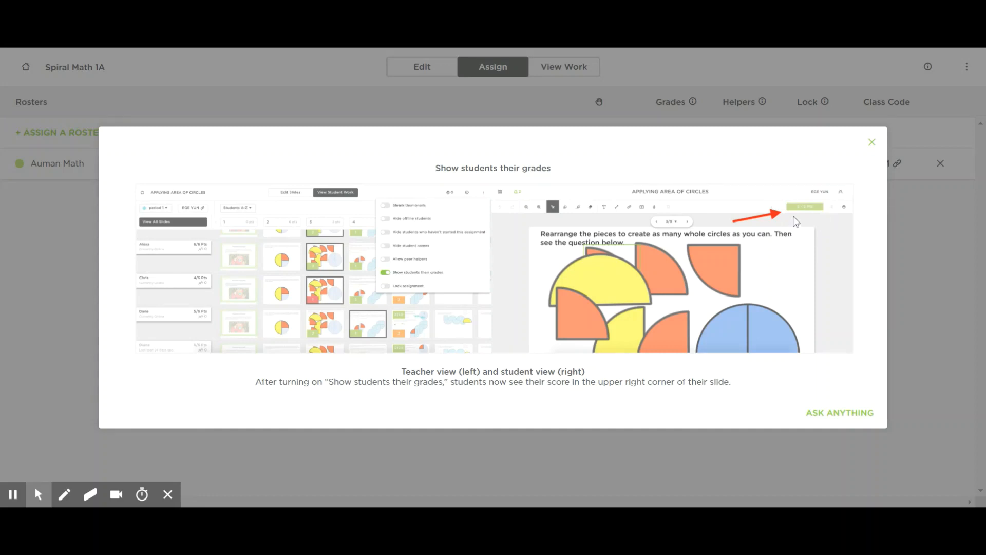
{"action": "left_click", "coordinate": [873, 146]}
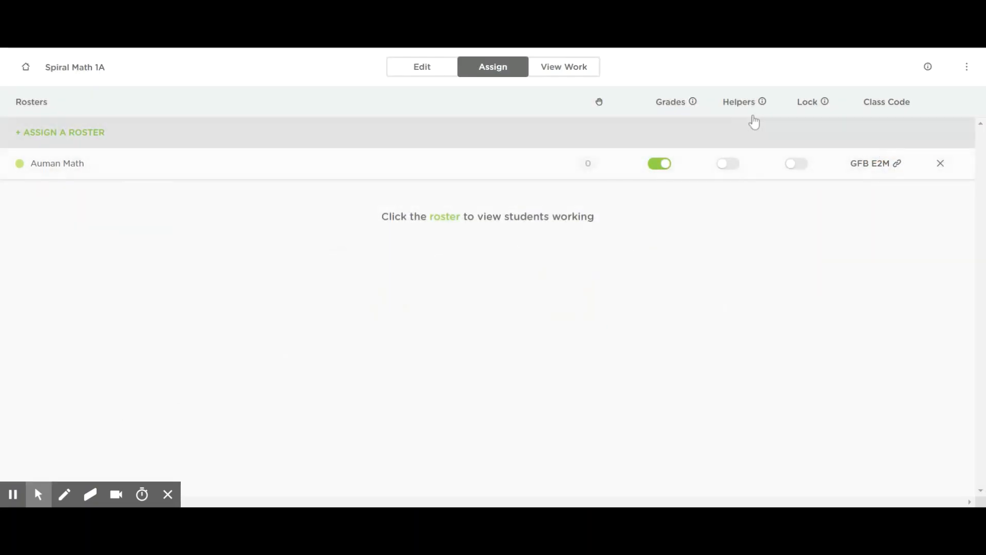
{"action": "left_click", "coordinate": [762, 103]}
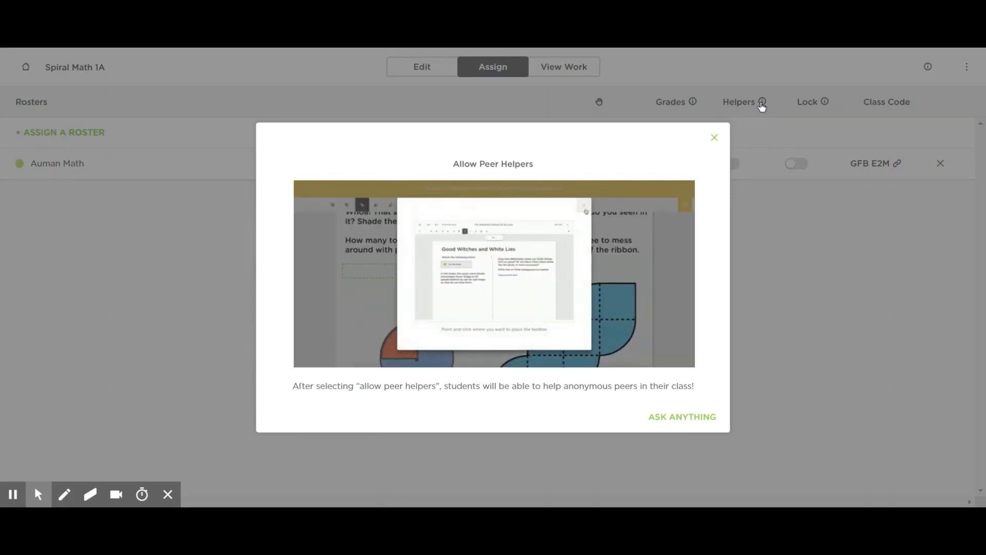
{"action": "left_click", "coordinate": [717, 146]}
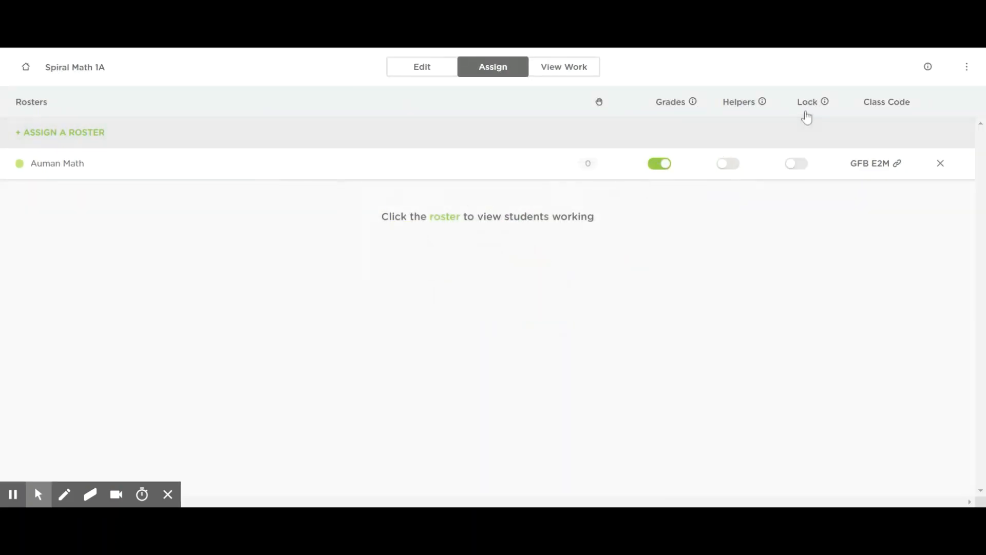
Read the explanation of the Lock option and view the assigned roster's class code and login link.
{"action": "left_click", "coordinate": [824, 102]}
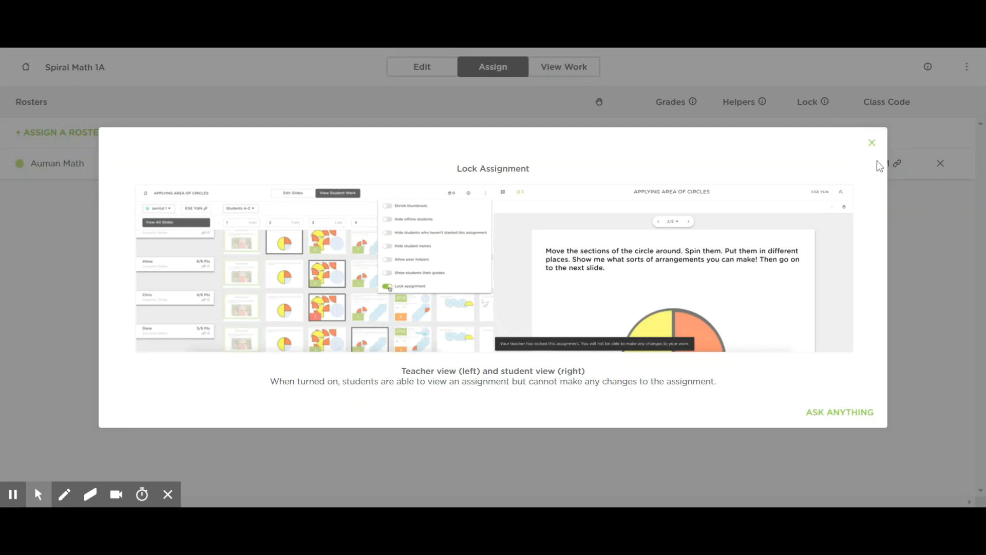
{"action": "left_click", "coordinate": [871, 143]}
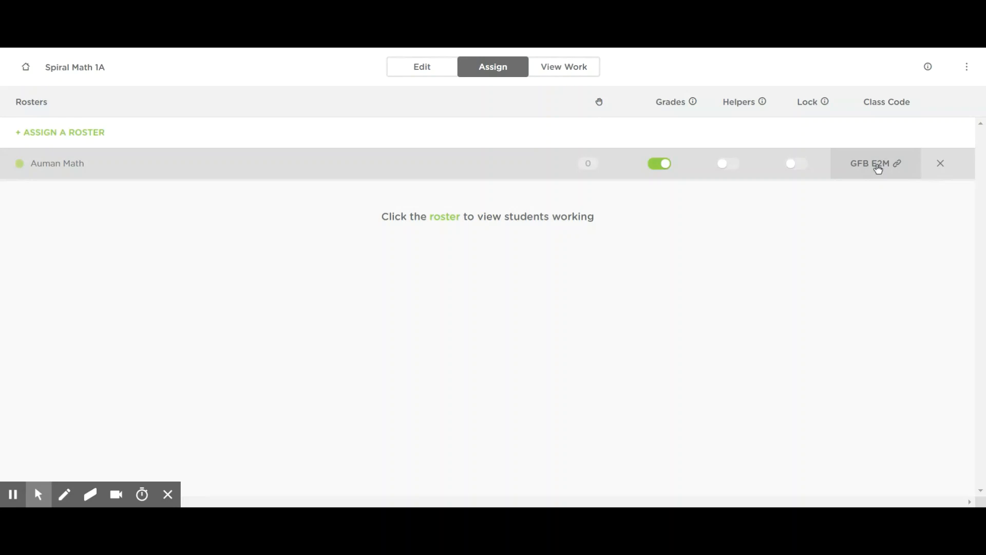
{"action": "left_click", "coordinate": [877, 165]}
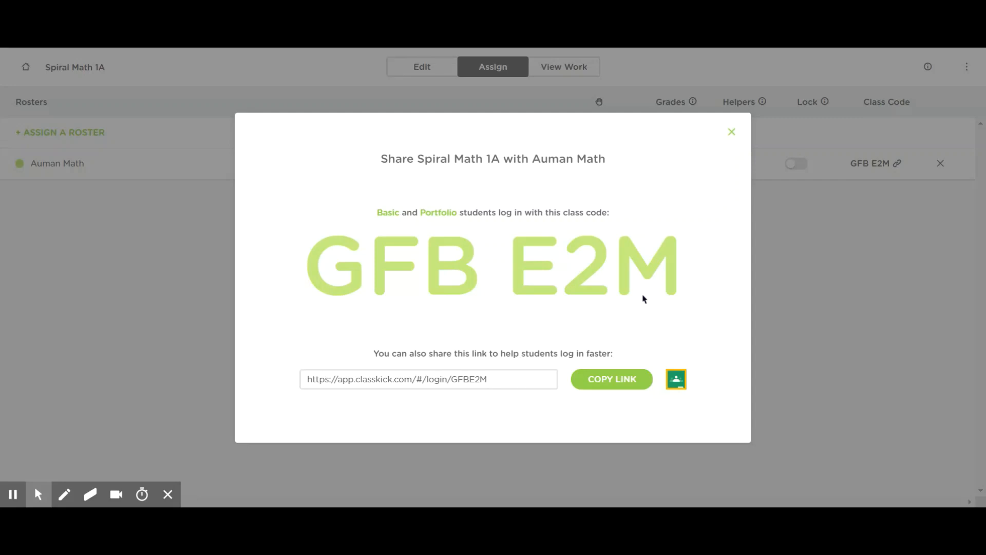
{"action": "left_click", "coordinate": [731, 131]}
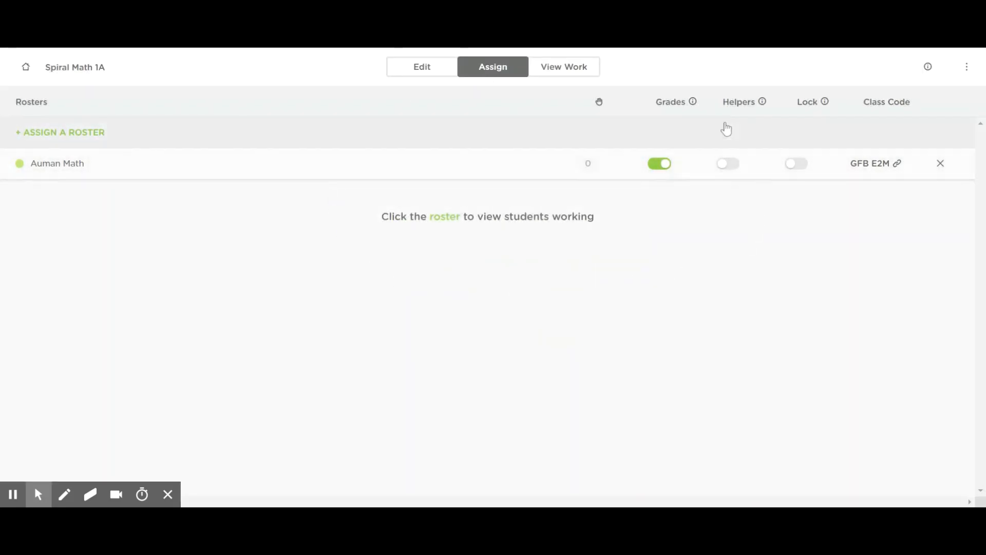
Open the first listed student's work on slide 1 and move the "Re-read the question closely." sticker further left of the rounding questions.
{"action": "left_click", "coordinate": [565, 76]}
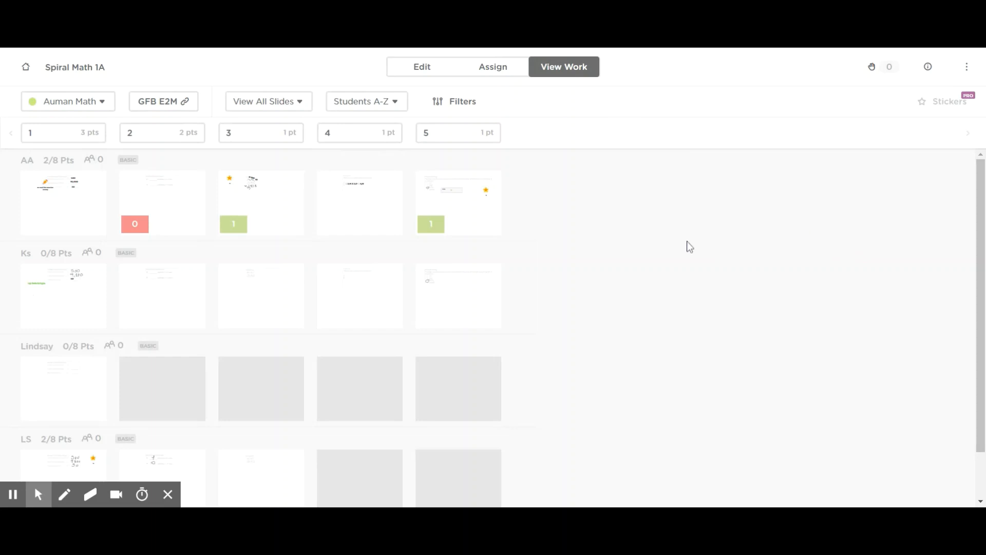
{"action": "left_click", "coordinate": [979, 212]}
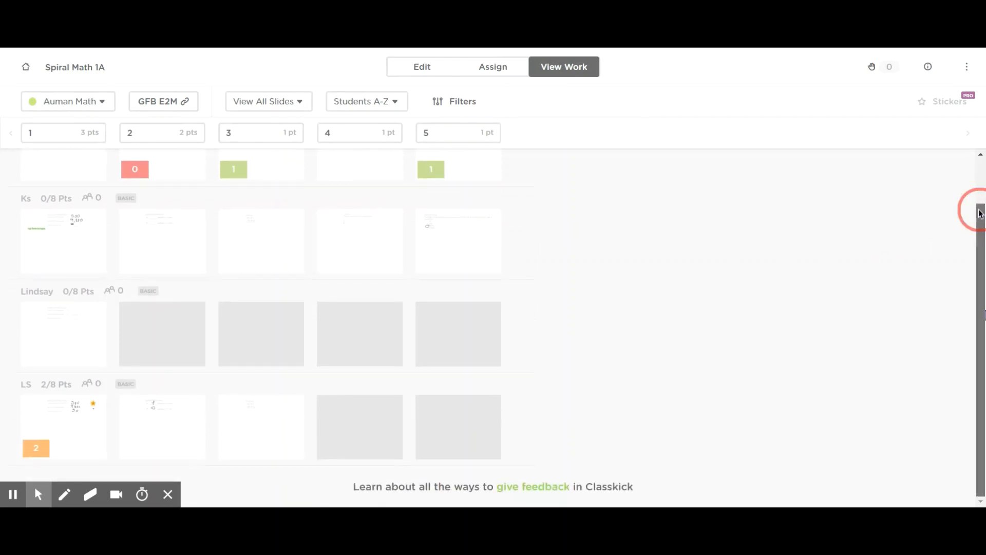
{"action": "scroll", "coordinate": [979, 214], "scroll_direction": "up", "scroll_amount": 1}
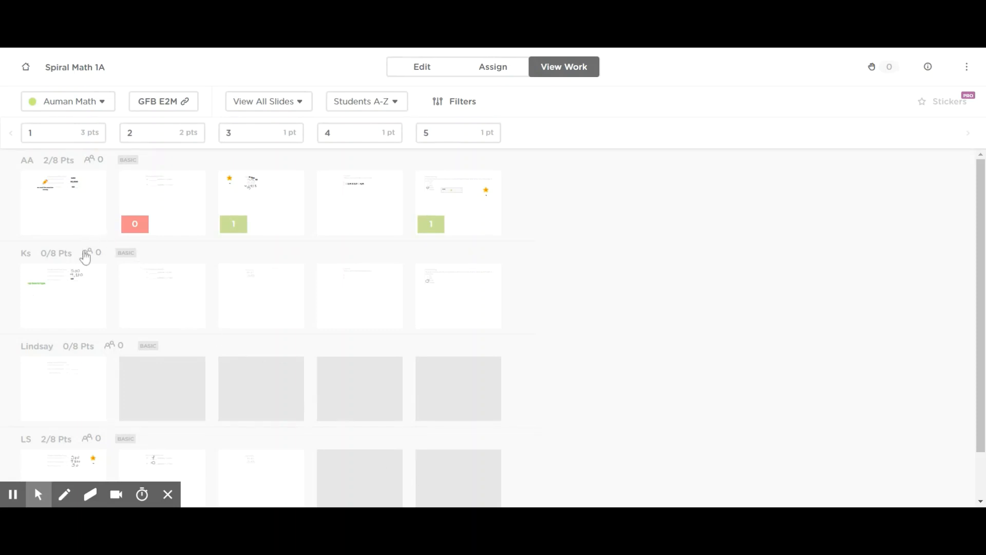
{"action": "left_click", "coordinate": [82, 210]}
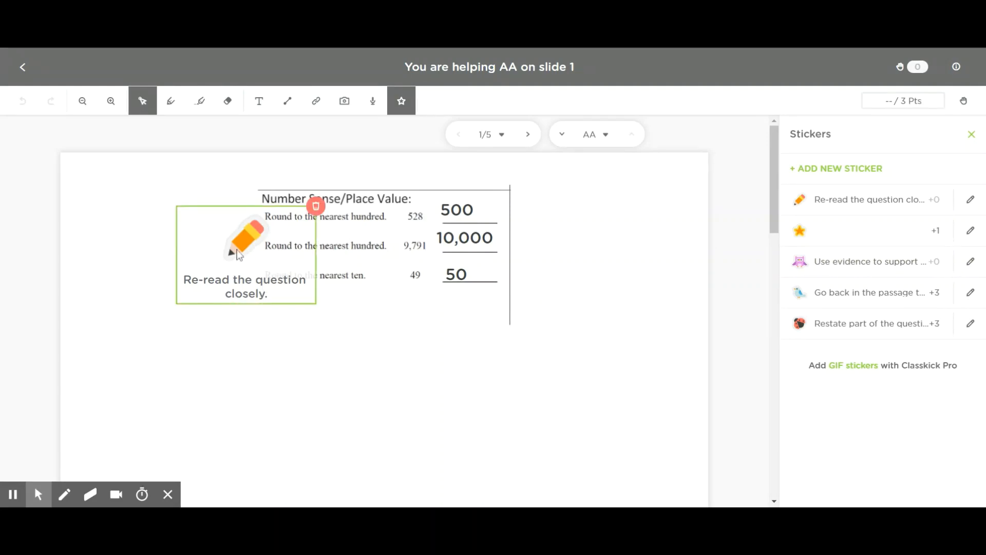
{"action": "mouse_move", "coordinate": [236, 248]}
{"action": "left_mouse_down"}
{"action": "mouse_move", "coordinate": [189, 249]}
{"action": "mouse_move", "coordinate": [190, 258]}
{"action": "left_mouse_up"}
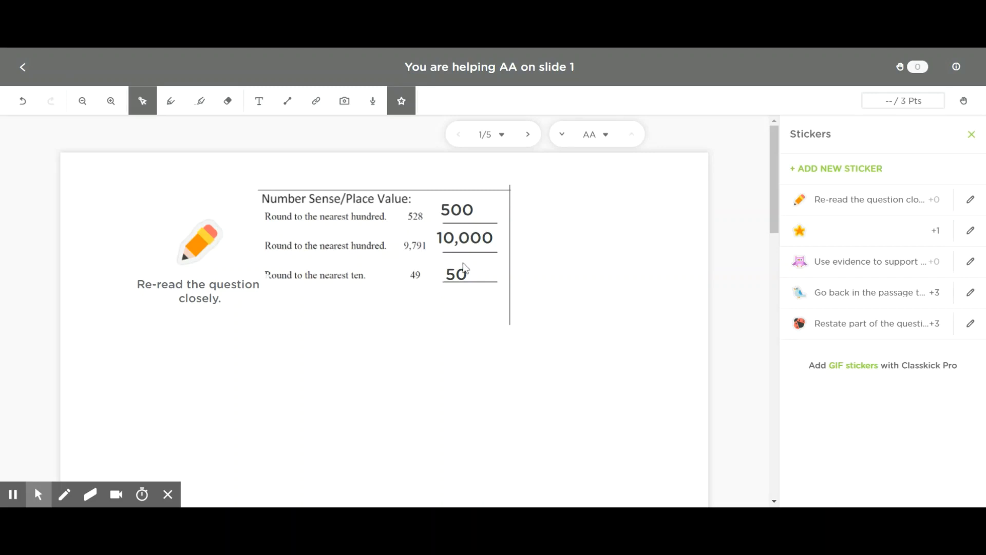
Grade the student's slide 1 with 2 out of 3 points.
{"action": "left_click", "coordinate": [887, 105]}
{"action": "type", "text": "2"}
{"action": "left_click", "coordinate": [762, 188]}
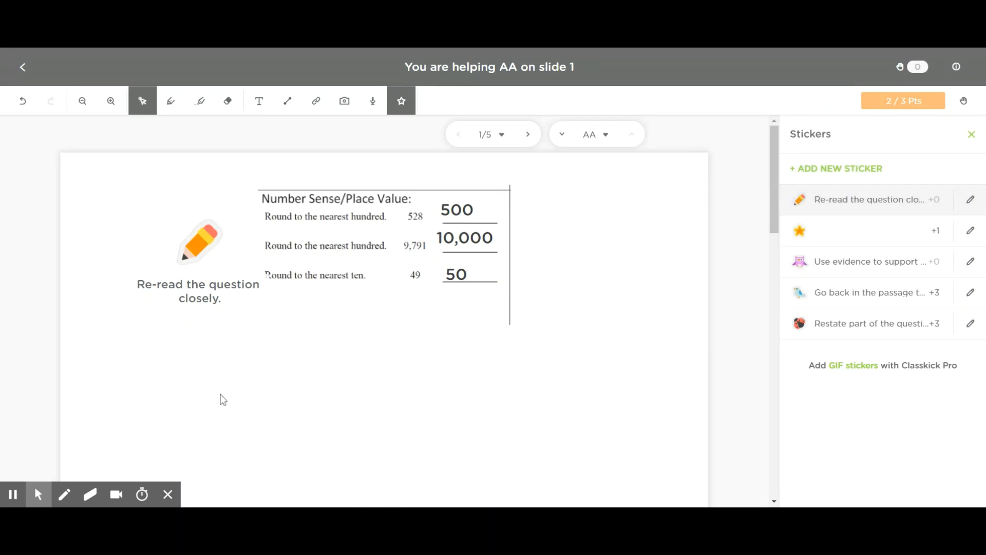
On the student's slide 2, create a new sticker with the magnifying glass image and the text "Whoops! You missed one!".
{"action": "left_click", "coordinate": [187, 303]}
{"action": "left_click", "coordinate": [298, 254]}
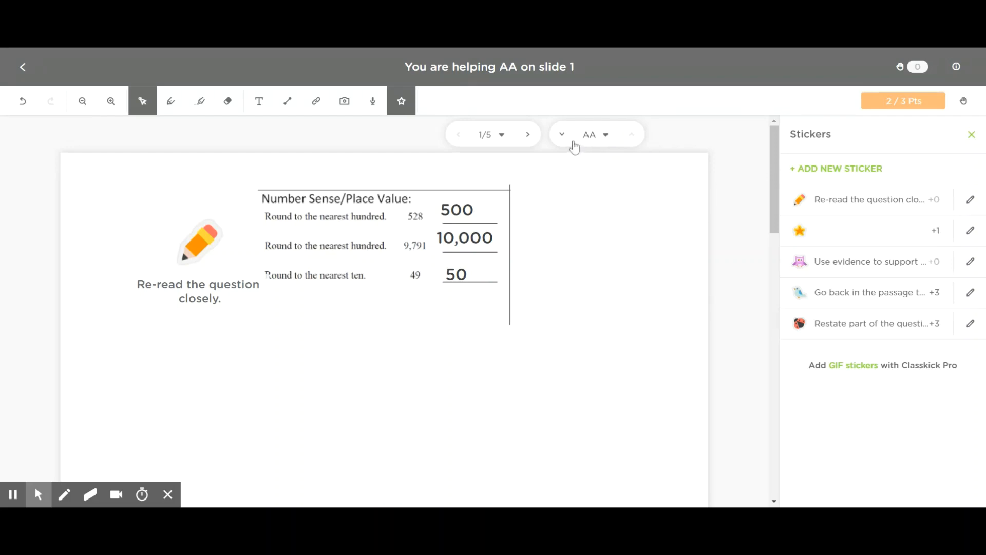
{"action": "left_click", "coordinate": [533, 137]}
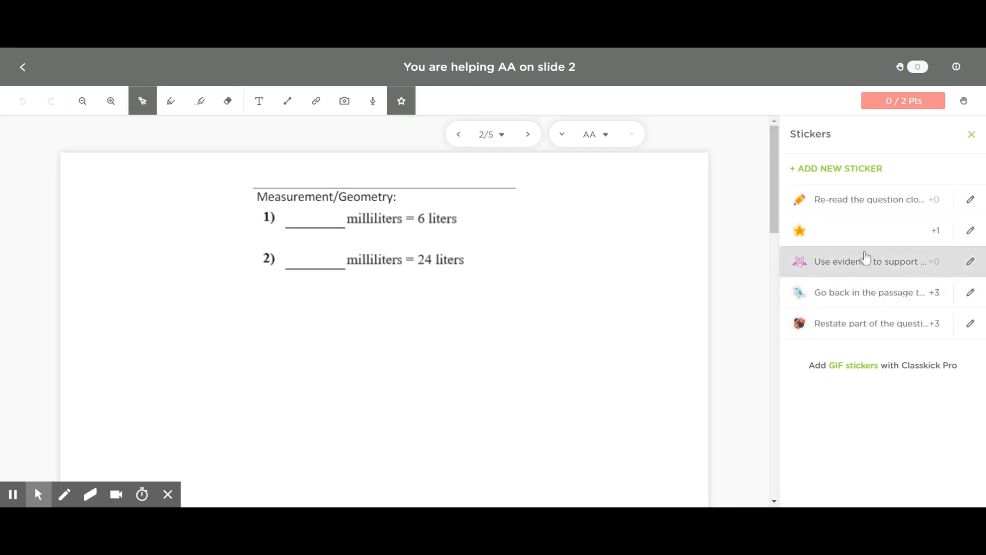
{"action": "left_click", "coordinate": [848, 168]}
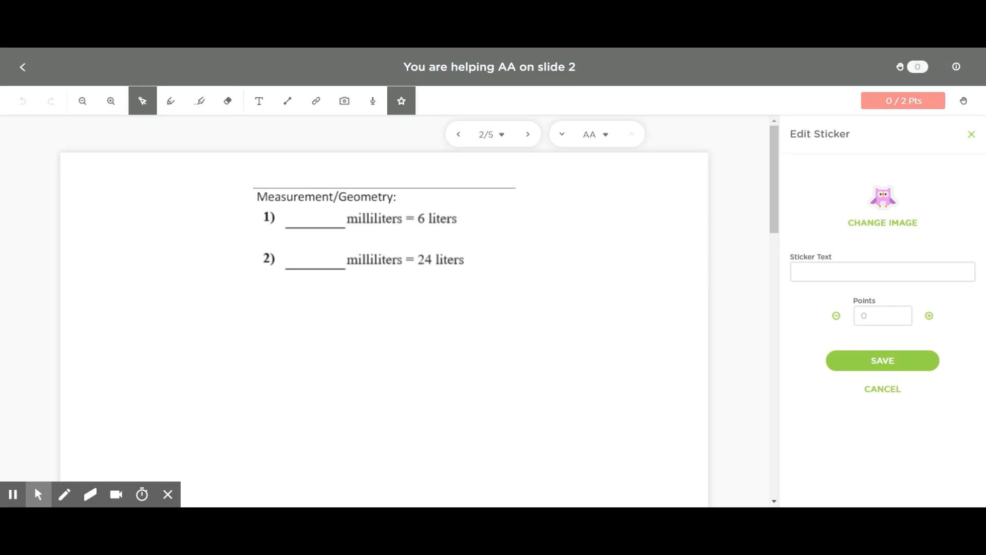
{"action": "left_click", "coordinate": [831, 275]}
{"action": "type", "text": "Whoops"}
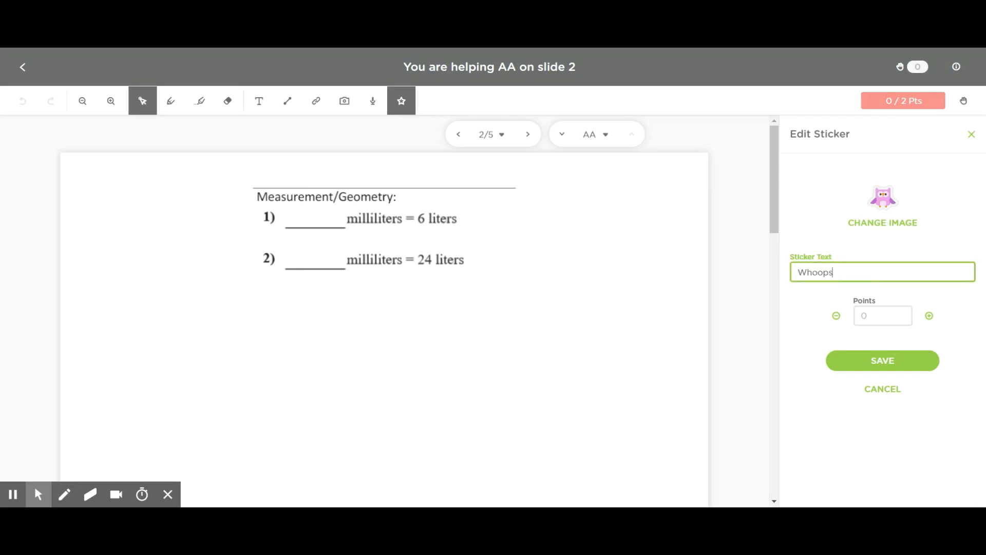
{"action": "type", "text": "! You missed one!"}
{"action": "left_click", "coordinate": [883, 225]}
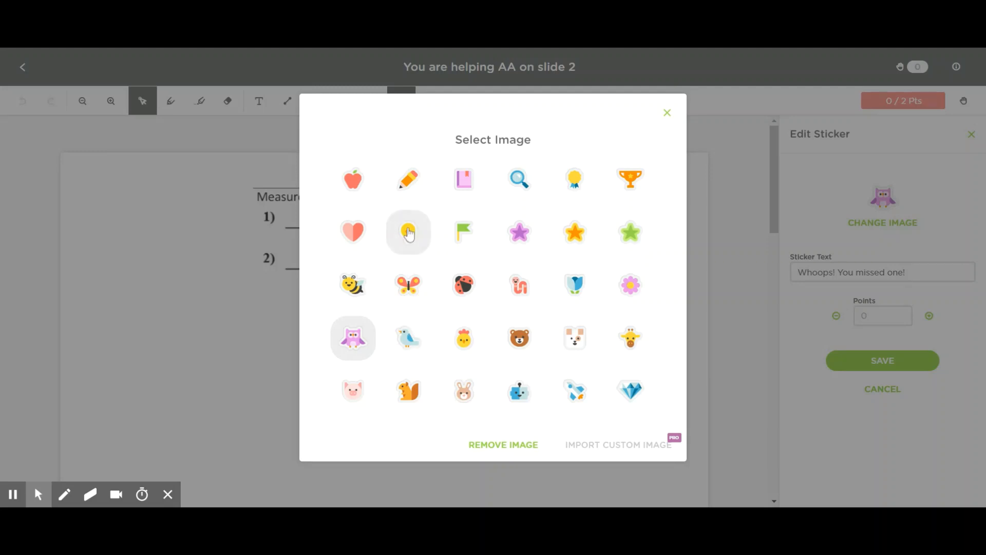
{"action": "left_click", "coordinate": [518, 180]}
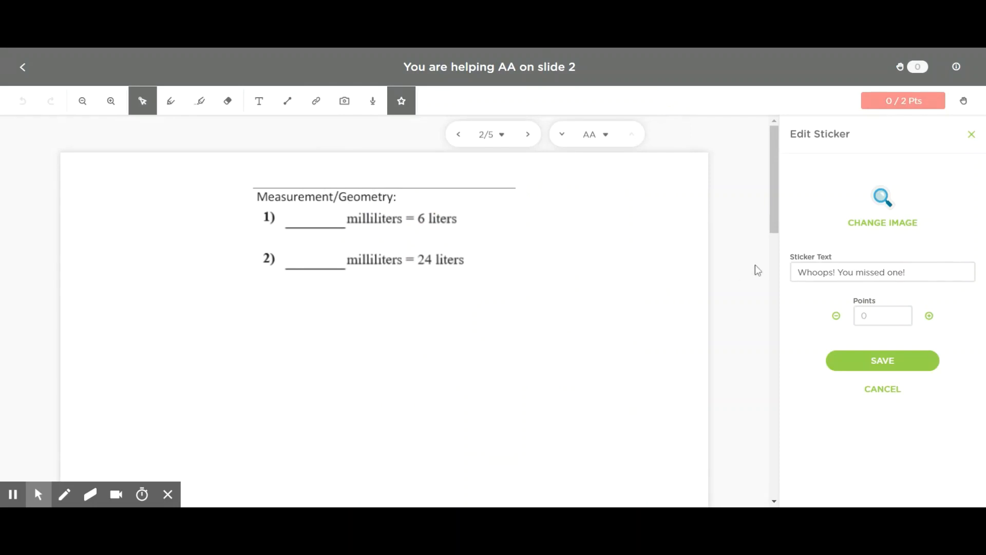
{"action": "left_click", "coordinate": [889, 375]}
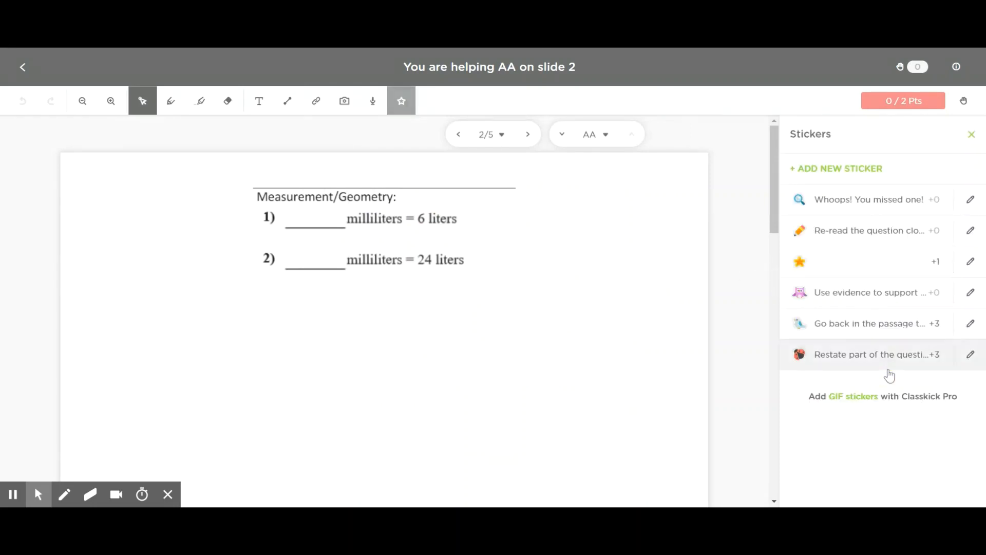
Place the "Whoops! You missed one!" sticker on slide 2, left of the Measurement/Geometry questions.
{"action": "left_click", "coordinate": [819, 203]}
{"action": "left_click", "coordinate": [596, 239]}
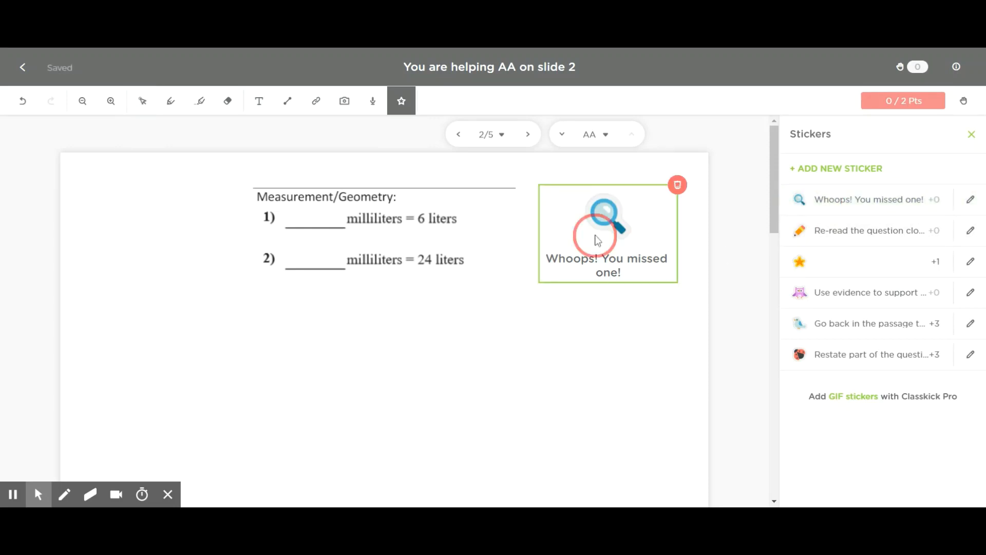
{"action": "left_click_drag", "start_coordinate": [597, 240], "coordinate": [148, 228]}
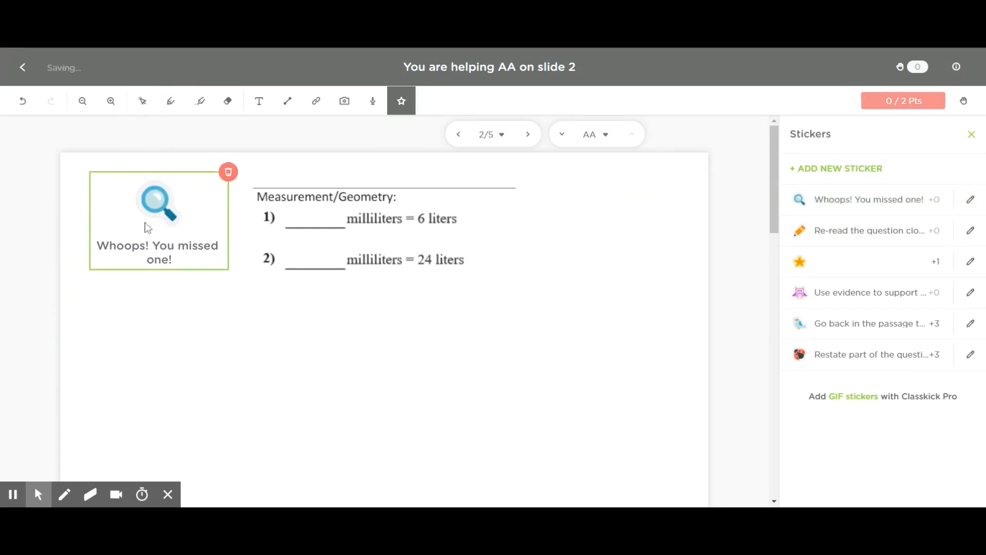
{"action": "left_click", "coordinate": [272, 324]}
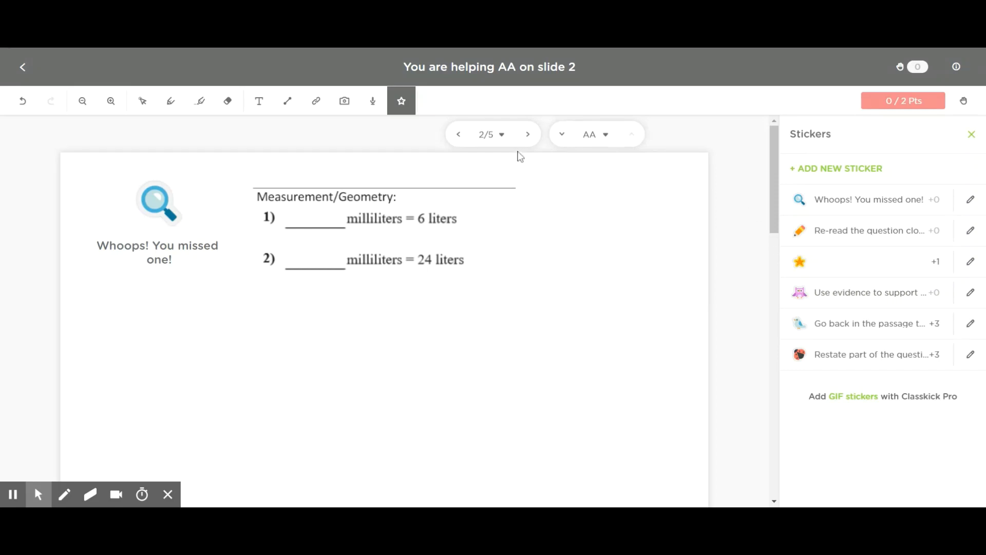
View the slide 2 work of the second and third listed students.
{"action": "left_click", "coordinate": [605, 135]}
{"action": "left_click", "coordinate": [605, 170]}
{"action": "left_click", "coordinate": [610, 144]}
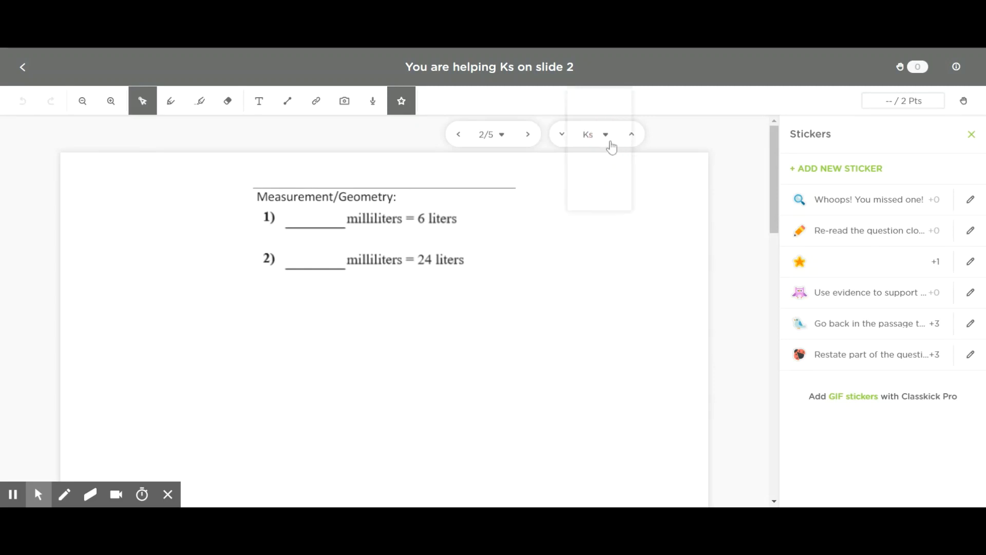
{"action": "left_click", "coordinate": [609, 174]}
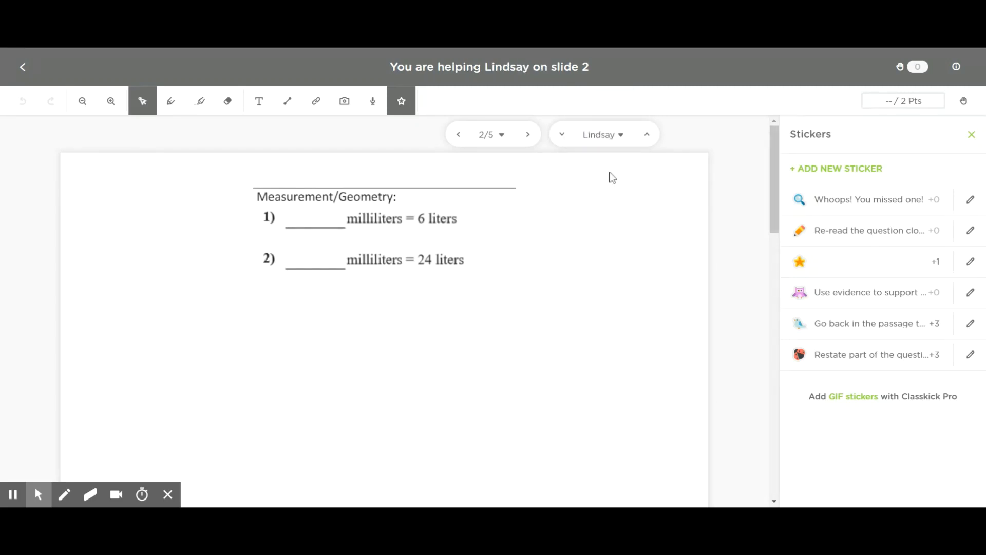
View slide 3 for the third and last listed students, and return to the first listed student's slide 3.
{"action": "left_click", "coordinate": [520, 137]}
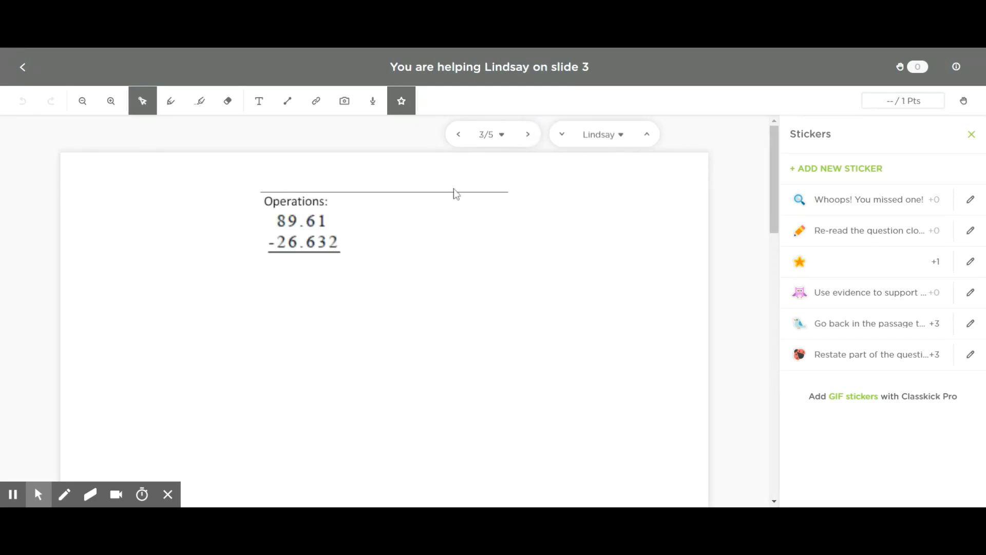
{"action": "left_click", "coordinate": [562, 145]}
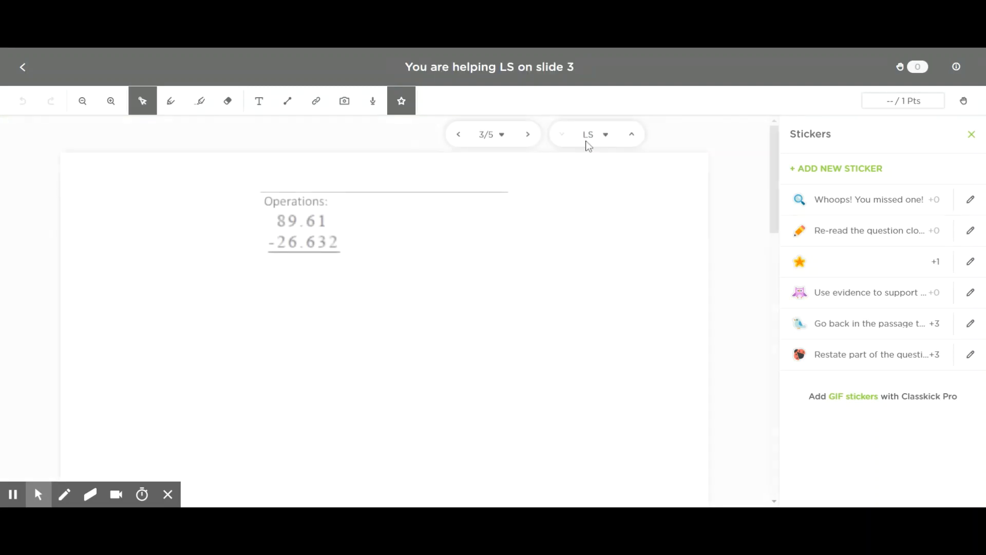
{"action": "left_click", "coordinate": [630, 139]}
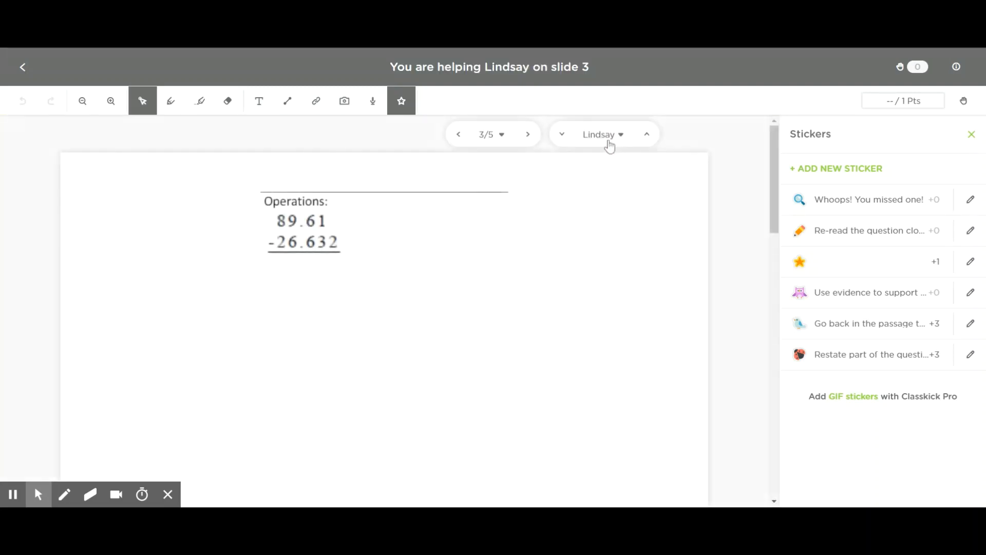
{"action": "left_click", "coordinate": [622, 139]}
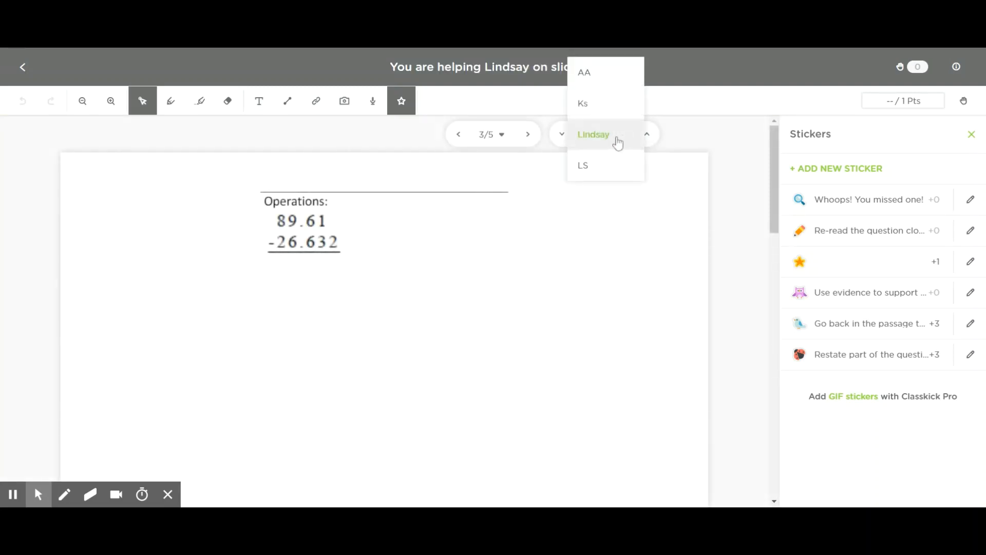
{"action": "left_click", "coordinate": [609, 81]}
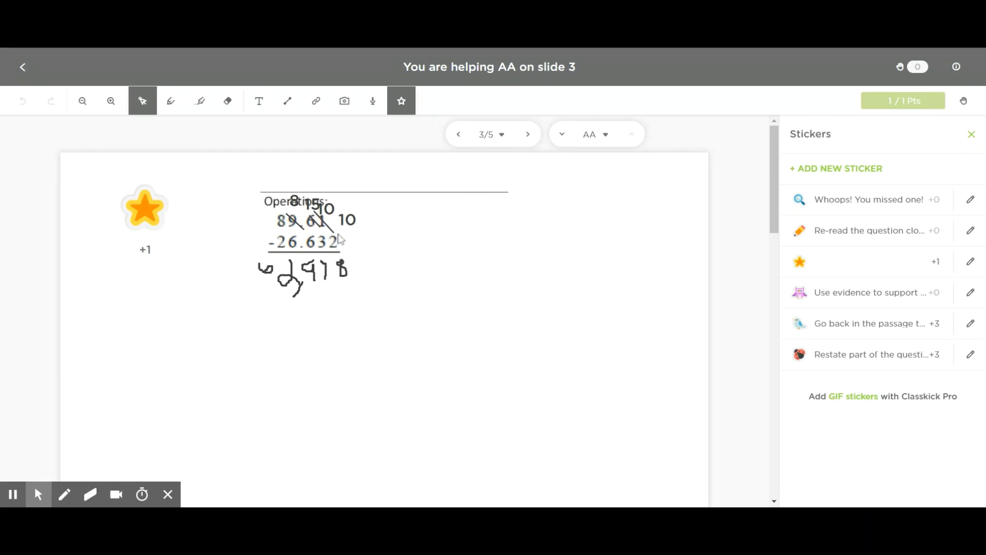
View the edit settings of the +1 star sticker and close them without changes.
{"action": "left_click", "coordinate": [153, 233]}
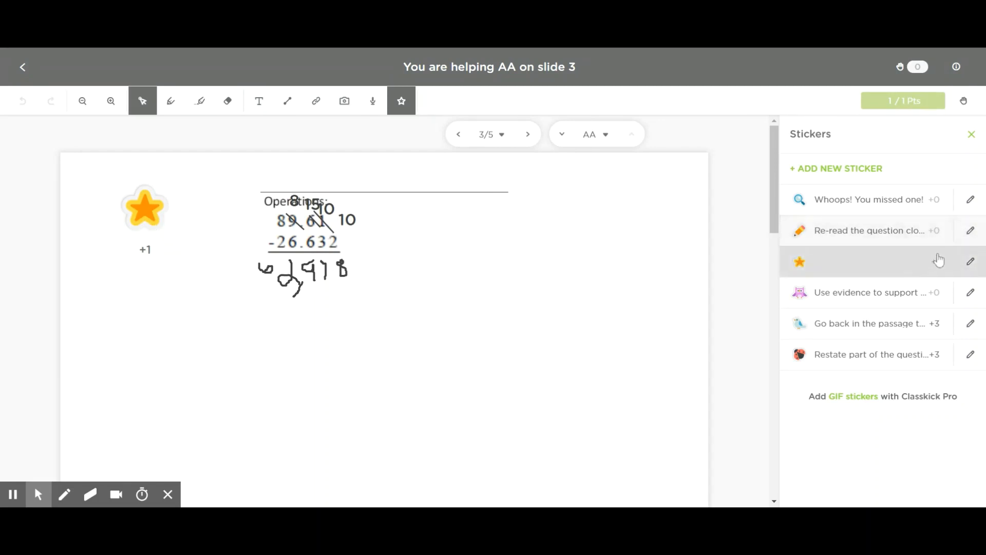
{"action": "left_click", "coordinate": [969, 262]}
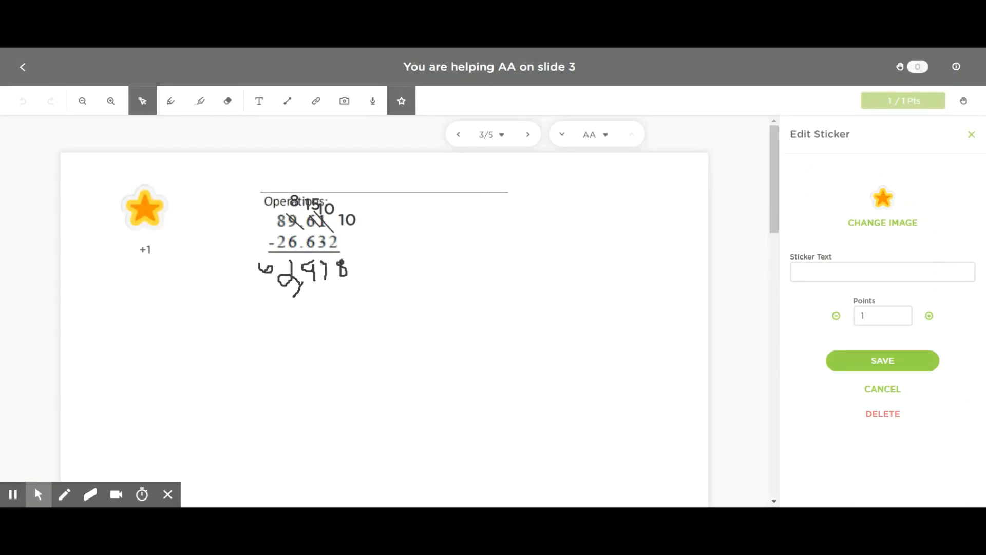
{"action": "left_click", "coordinate": [980, 144]}
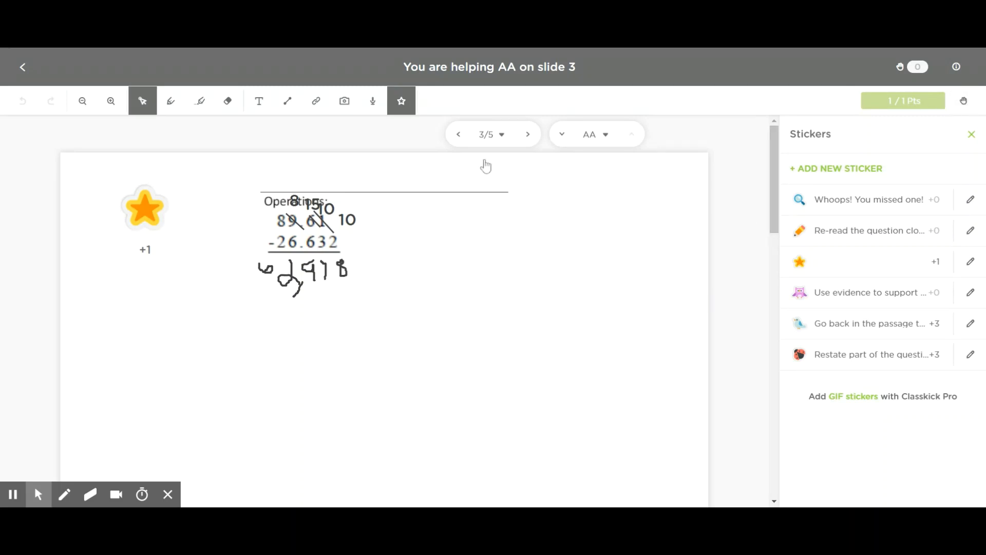
Return to the overview of all students' work and review the scores and feedback on every slide.
{"action": "left_click", "coordinate": [23, 67]}
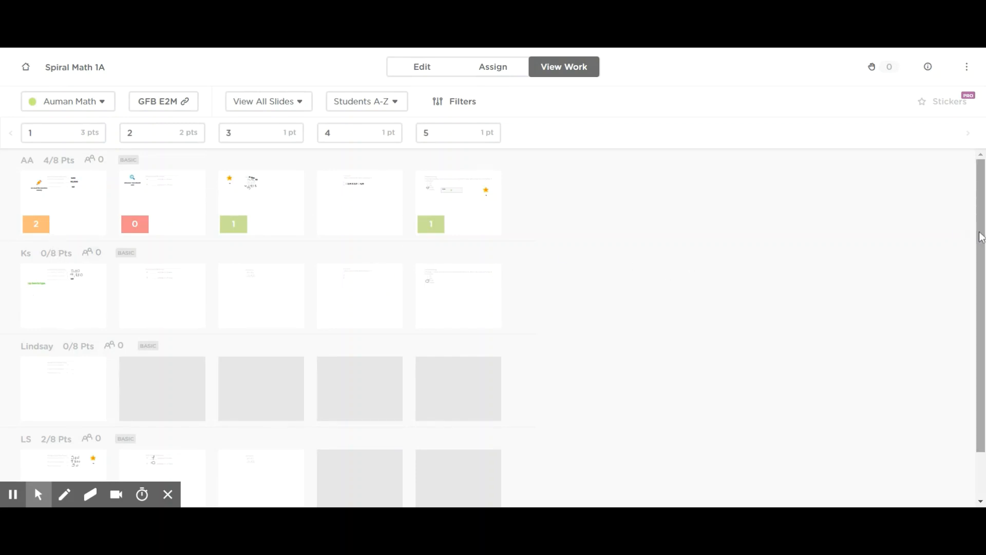
{"action": "left_click_drag", "start_coordinate": [980, 236], "coordinate": [971, 284]}
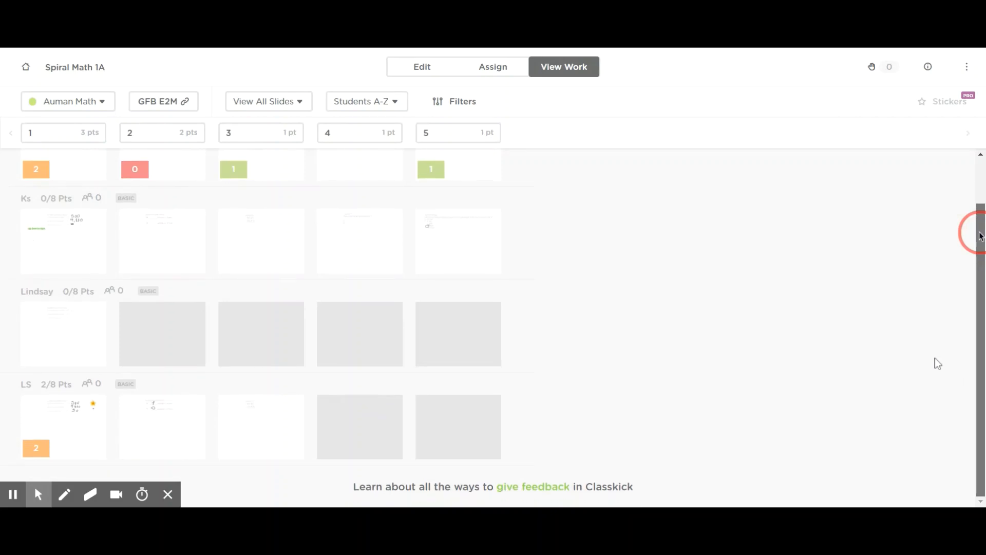
{"action": "scroll", "coordinate": [946, 297], "scroll_direction": "up", "scroll_amount": 1}
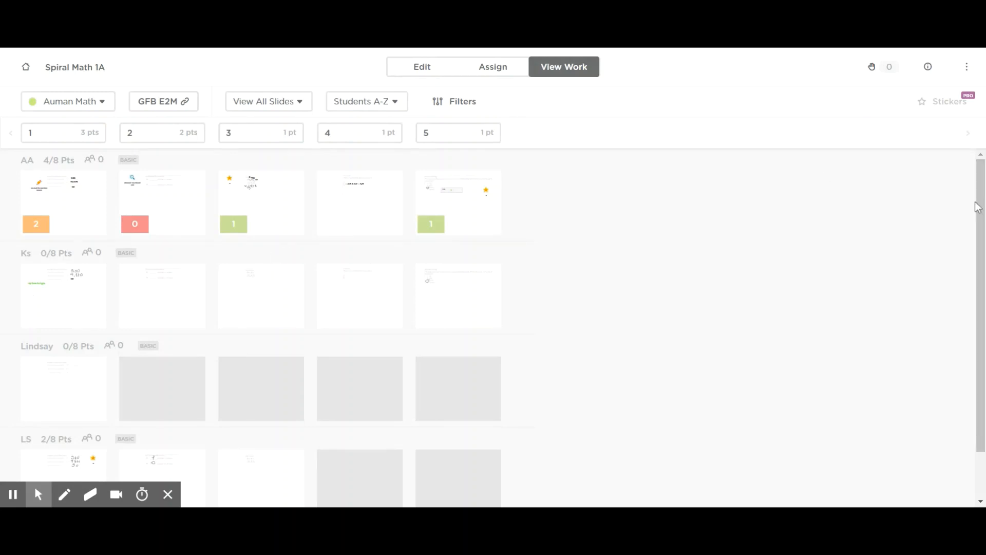
{"action": "mouse_move", "coordinate": [977, 207]}
{"action": "left_mouse_down"}
{"action": "mouse_move", "coordinate": [975, 268]}
{"action": "mouse_move", "coordinate": [979, 201]}
{"action": "left_mouse_up"}
{"action": "left_click_drag", "start_coordinate": [976, 296], "coordinate": [984, 277]}
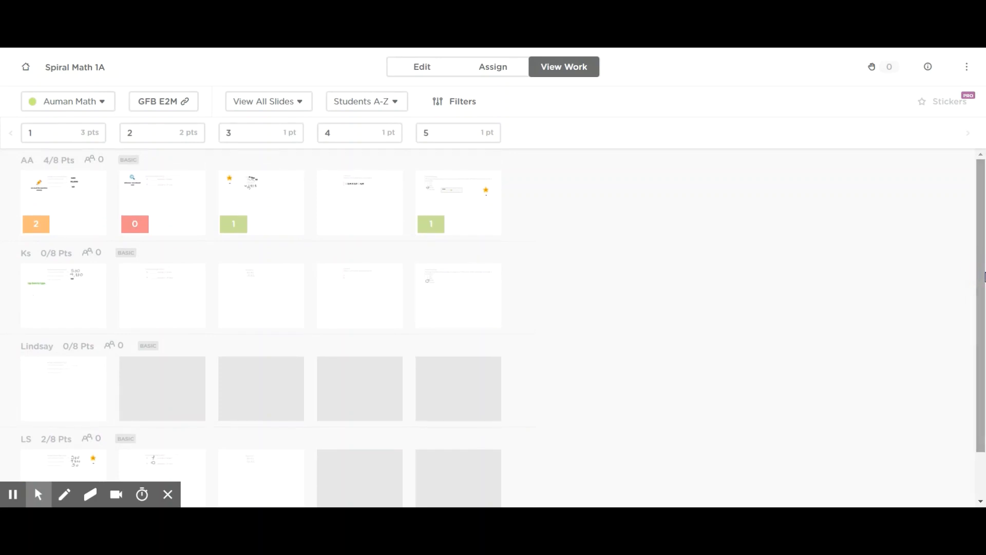
Revisit the assignment's roster settings and its slide editing page, and go back to the home page.
{"action": "left_click", "coordinate": [502, 73]}
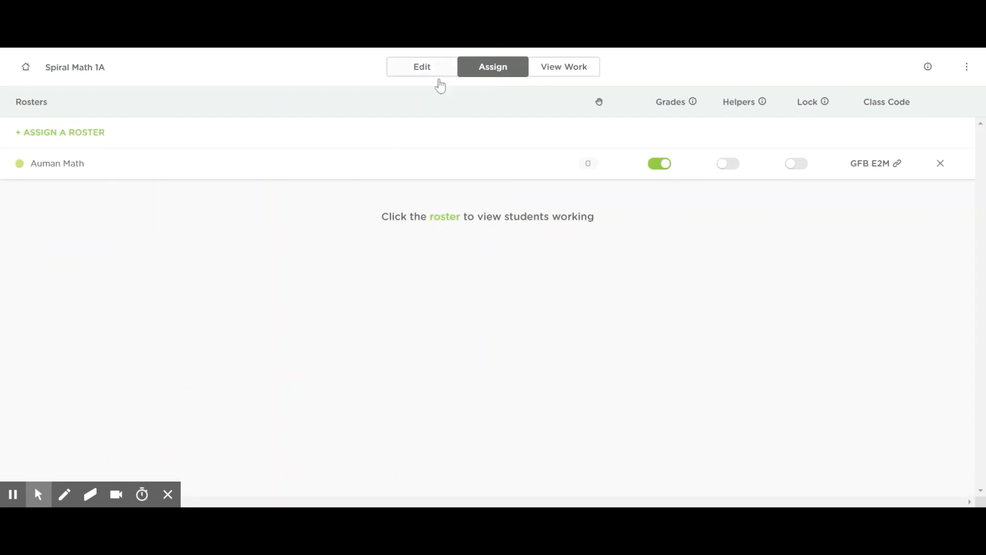
{"action": "left_click", "coordinate": [419, 70]}
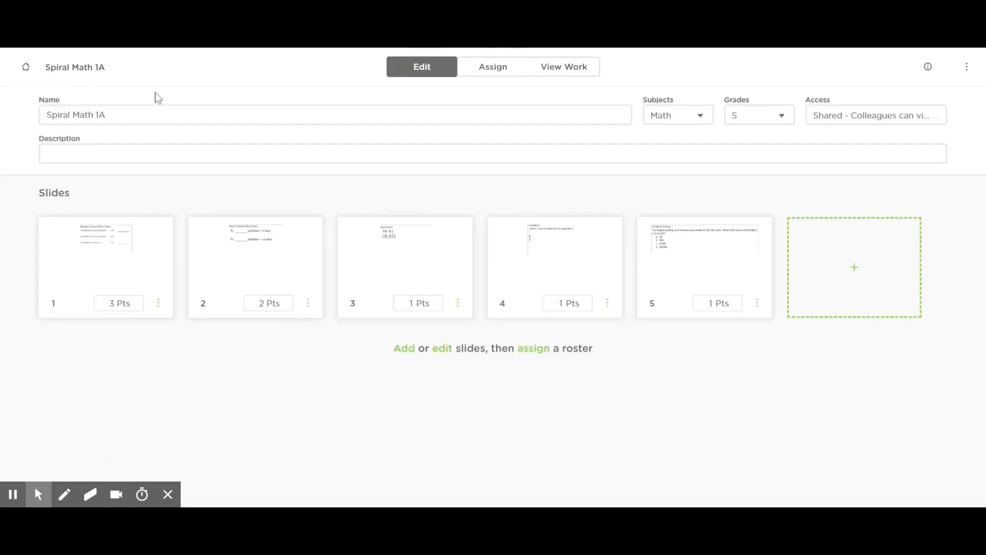
{"action": "left_click", "coordinate": [26, 68]}
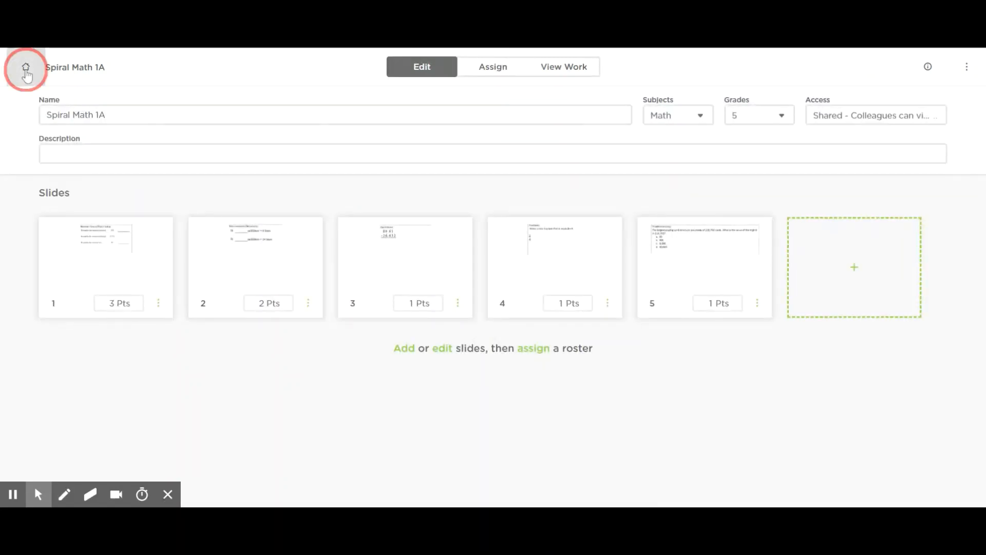